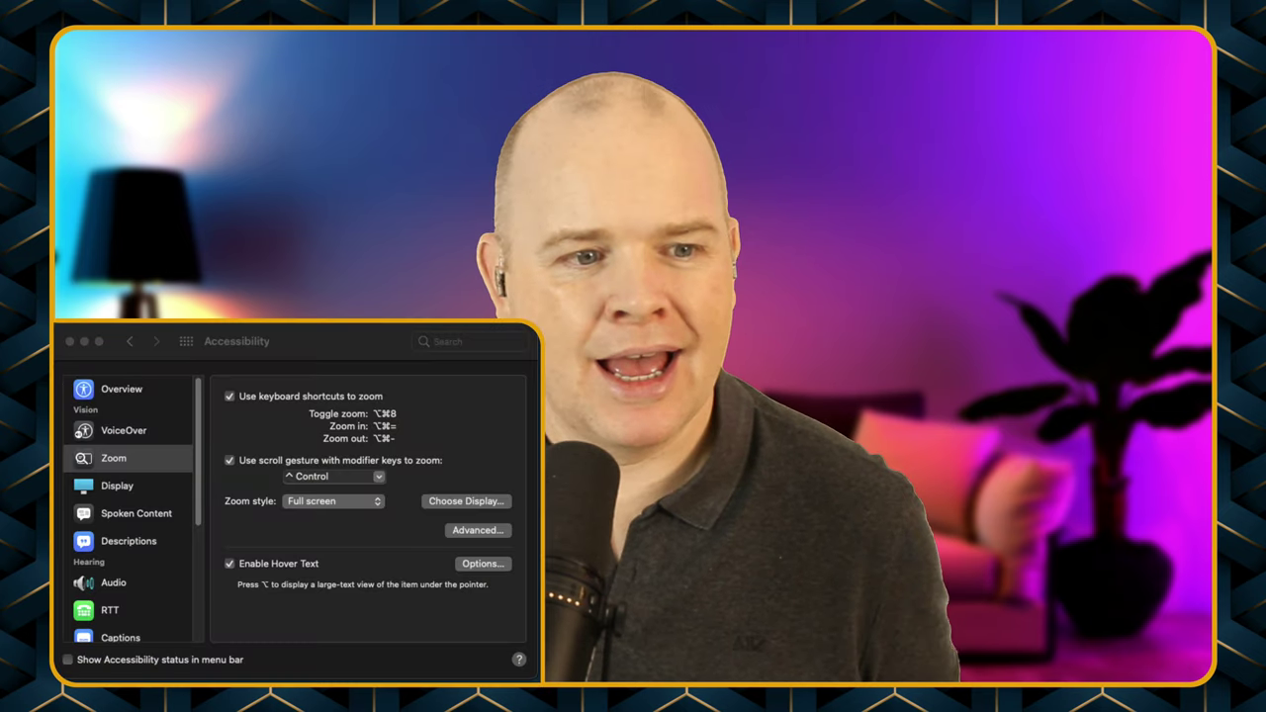
# - Return to the main preferences grid and reopen the Accessibility pane
pyautogui.click(138, 342)
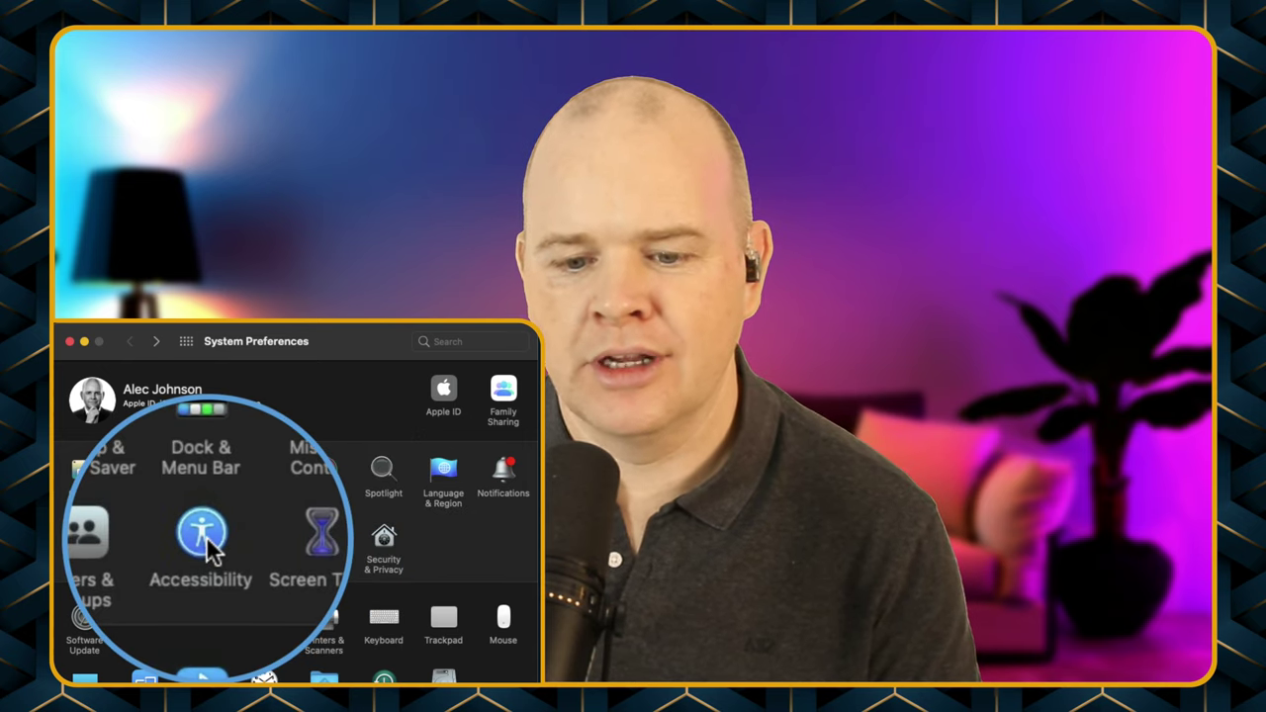
pyautogui.click(204, 536)
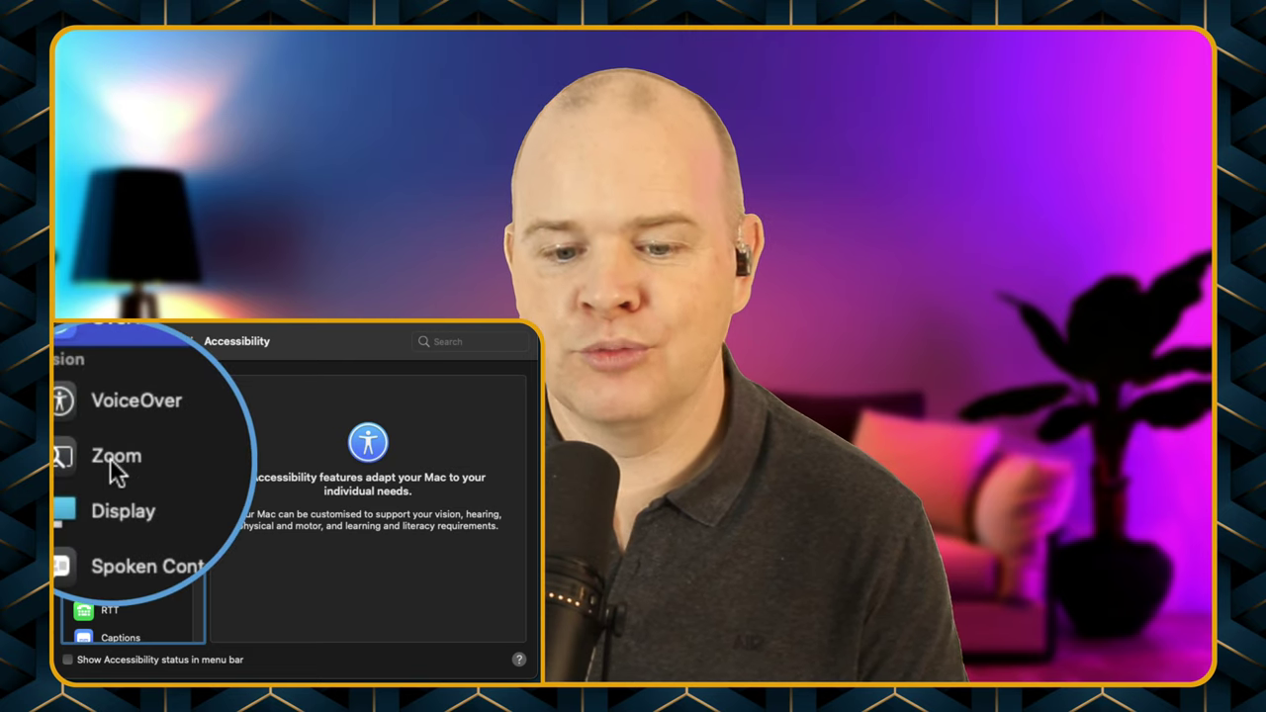
# - Show the Zoom settings in the Accessibility sidebar
pyautogui.click(96, 458)
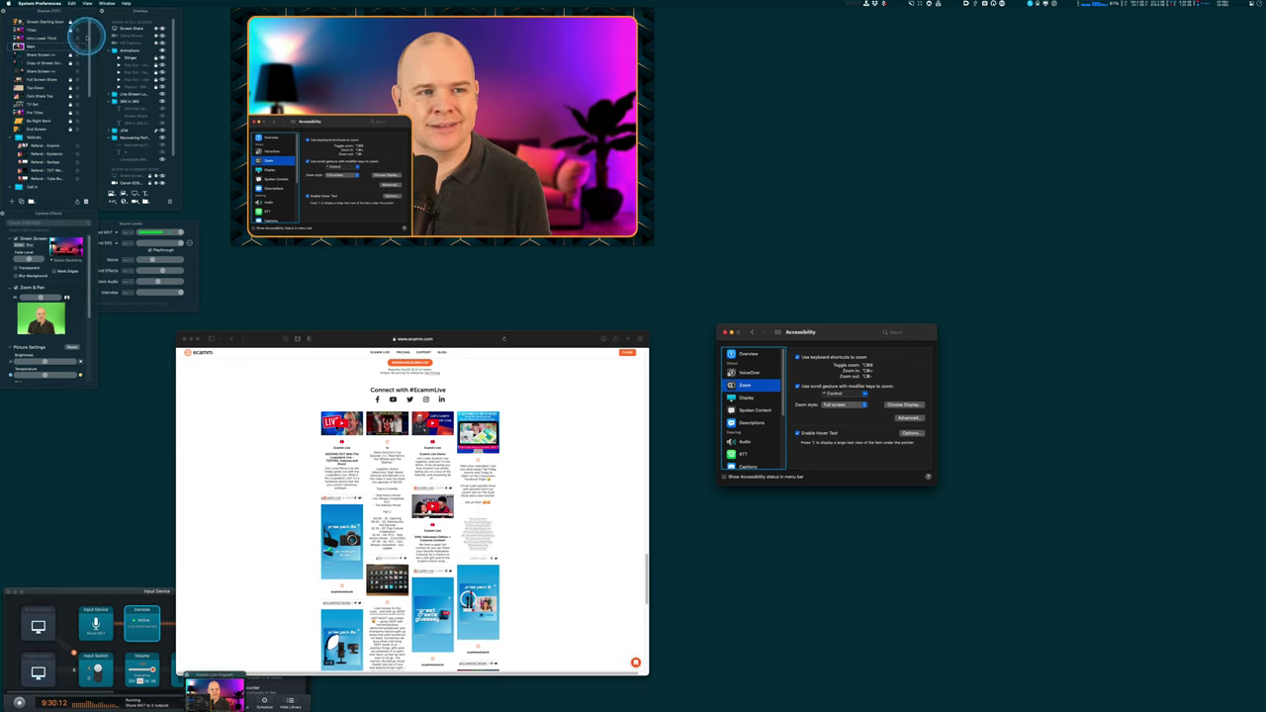
pyautogui.moveTo(247, 173)
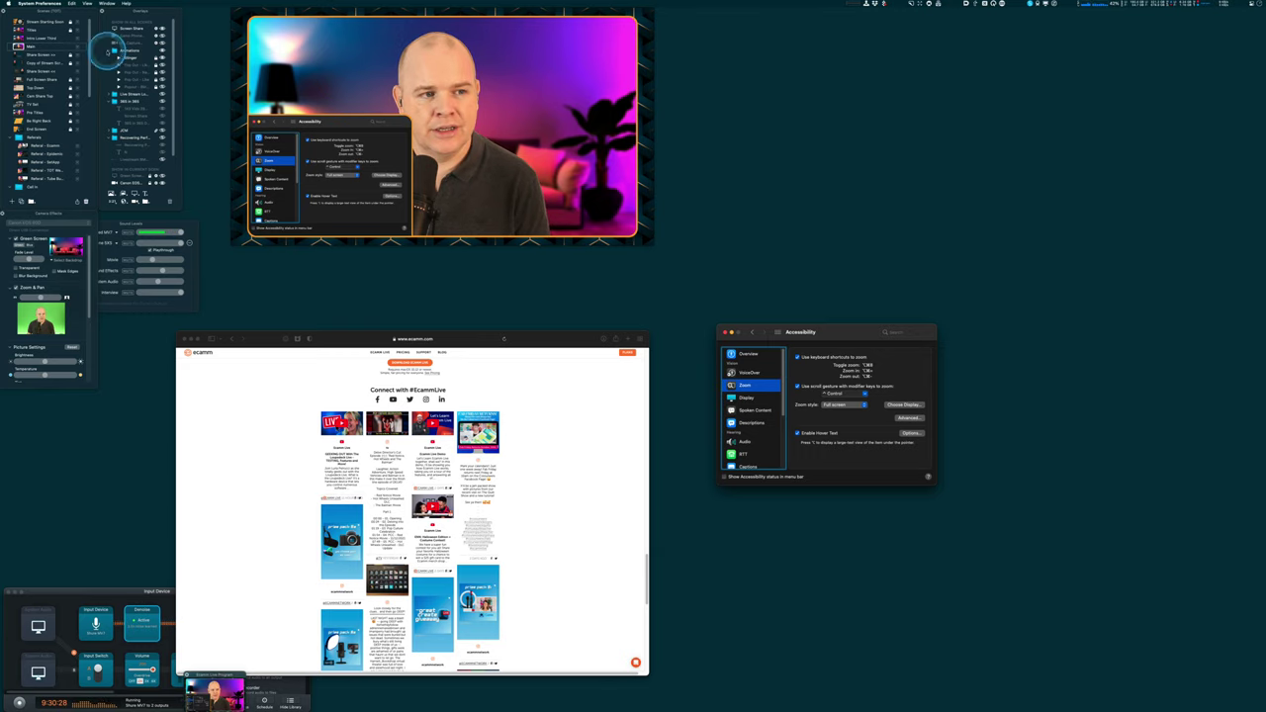
pyautogui.scroll(5, 20, 6)
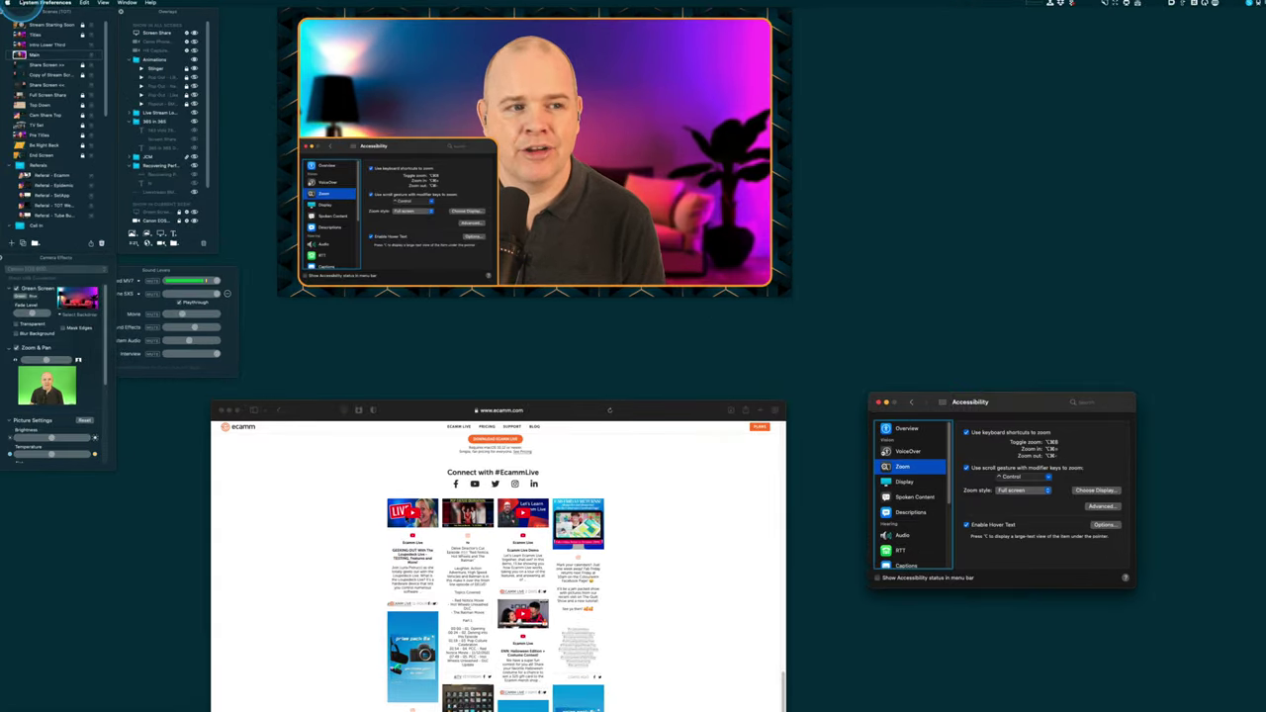
pyautogui.scroll(5, 14, 6)
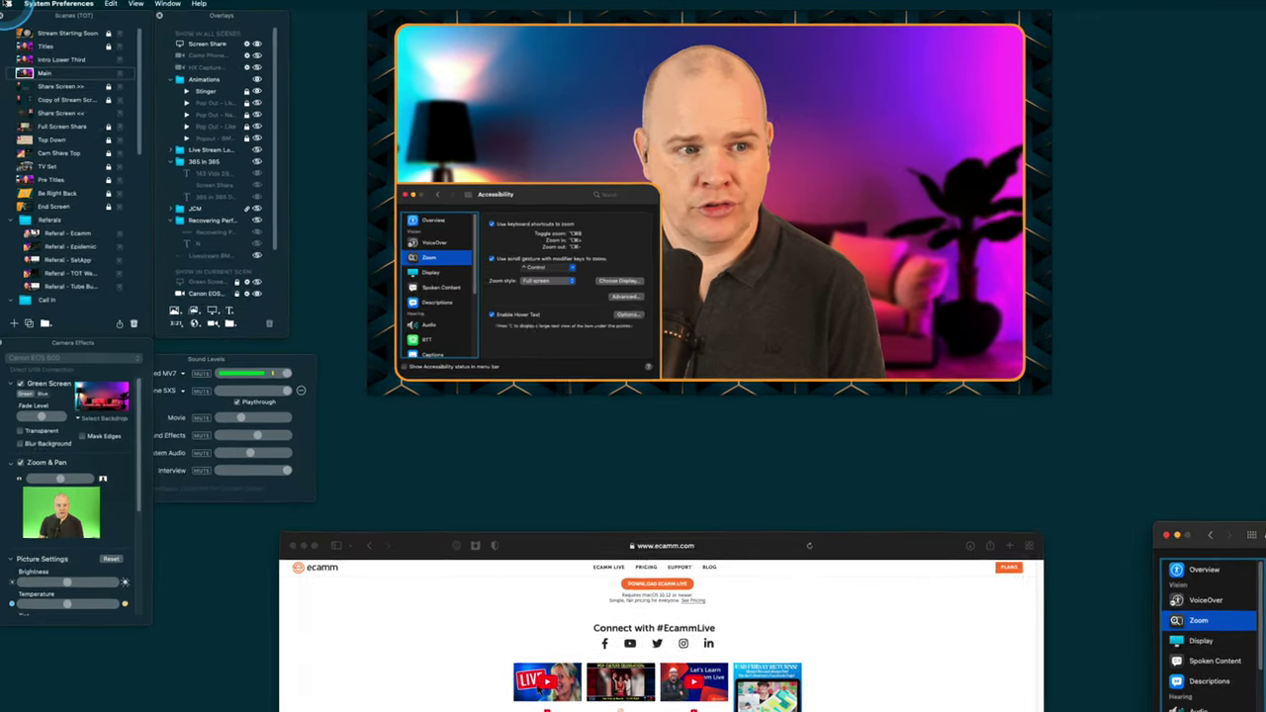
pyautogui.scroll(3, 10, 8)
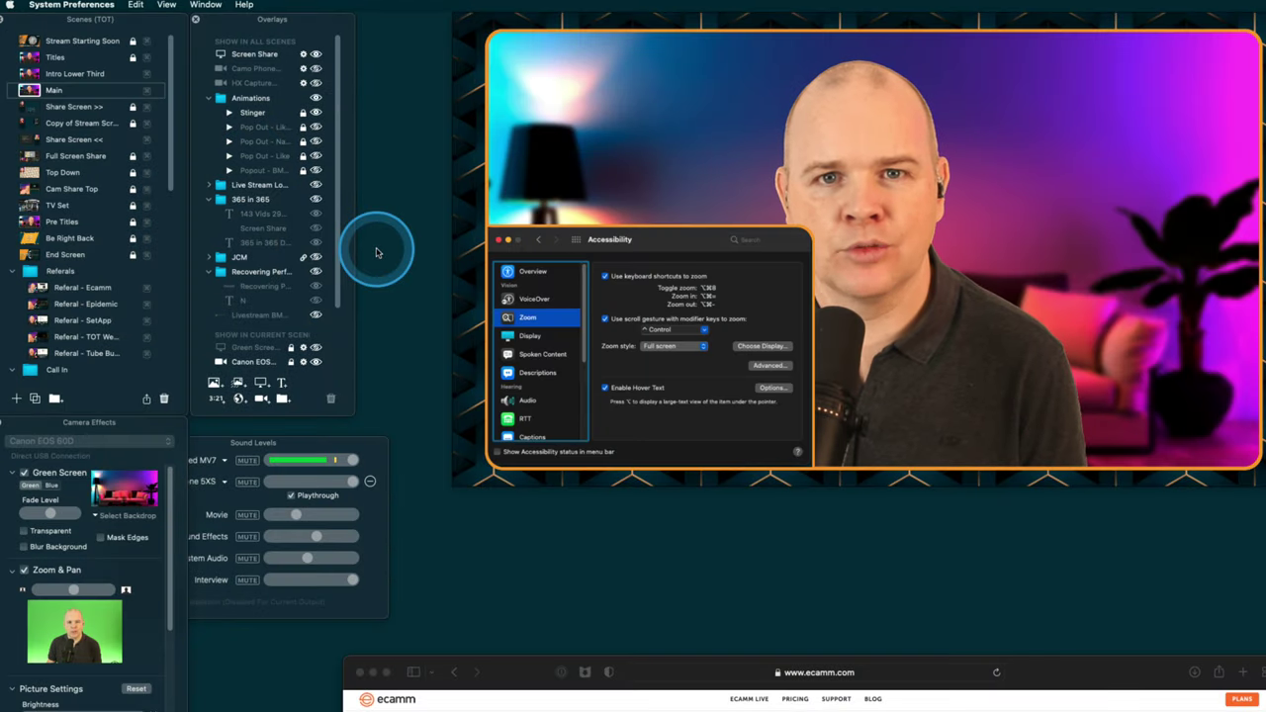
pyautogui.press('alt+super+8')
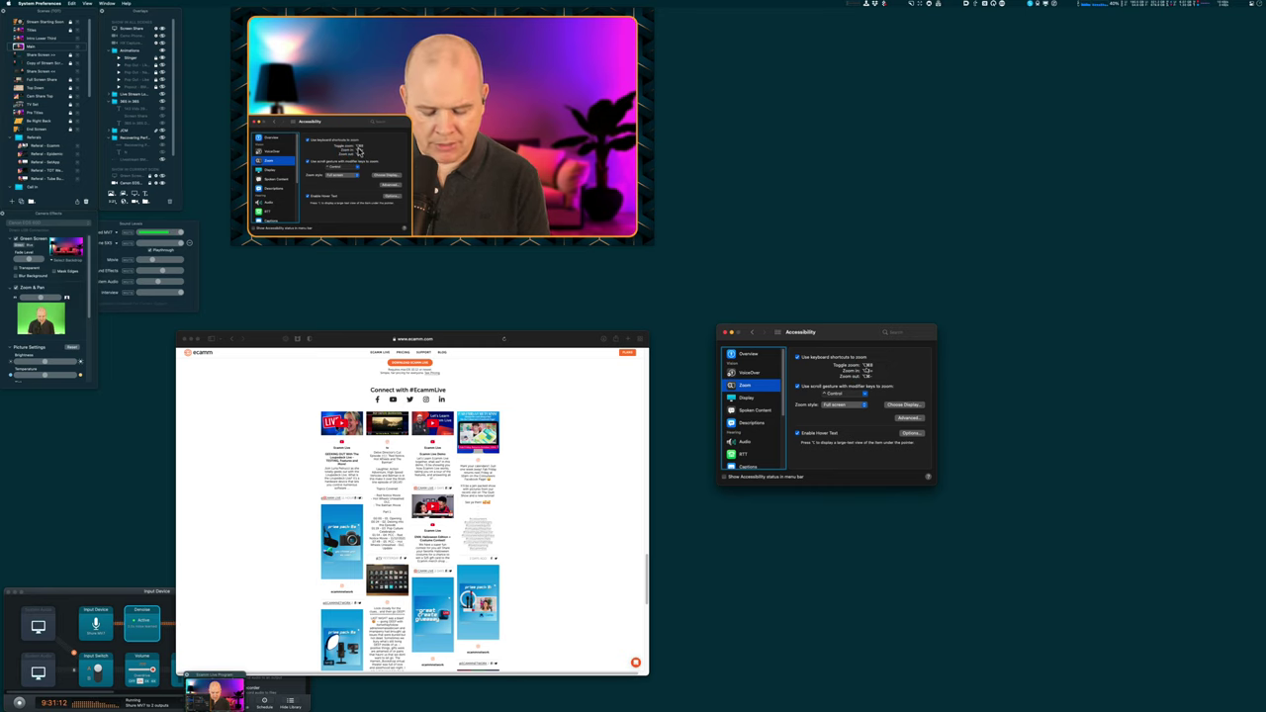
pyautogui.press('super')
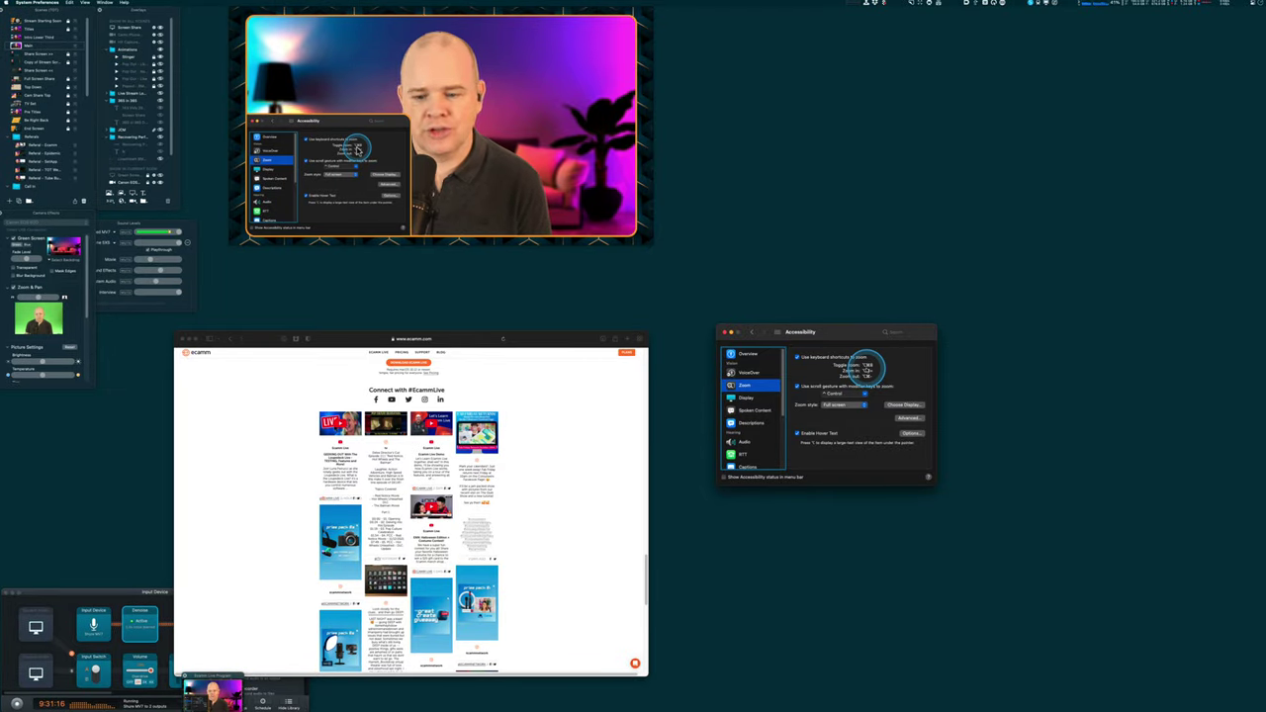
pyautogui.scroll(5, 865, 368)
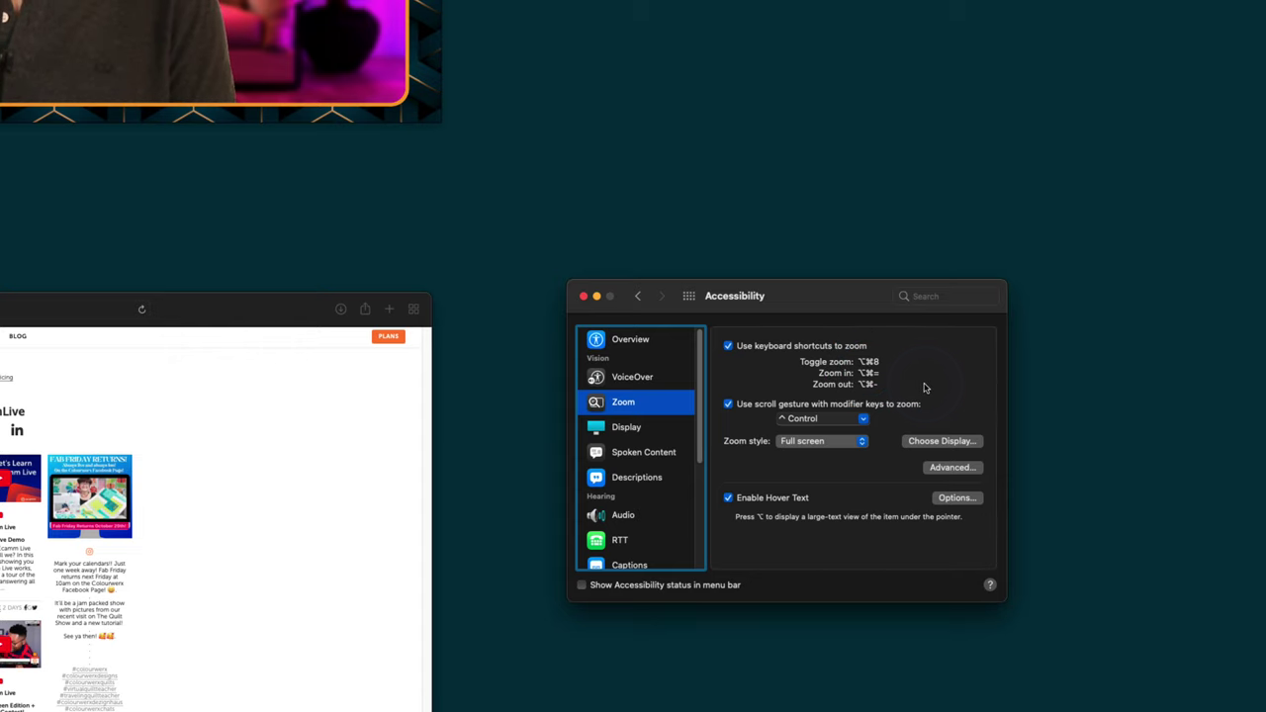
pyautogui.scroll(3, 924, 386)
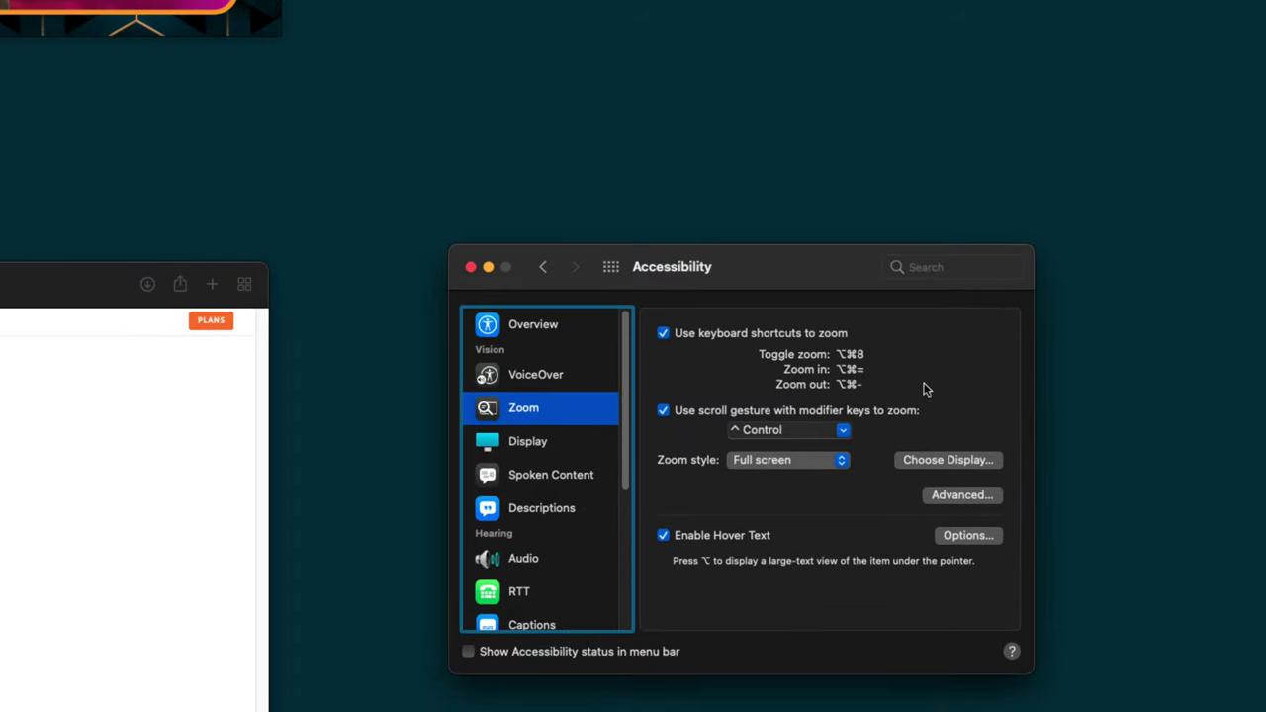
pyautogui.scroll(-5, 924, 386)
pyautogui.scroll(-5, 924, 386)
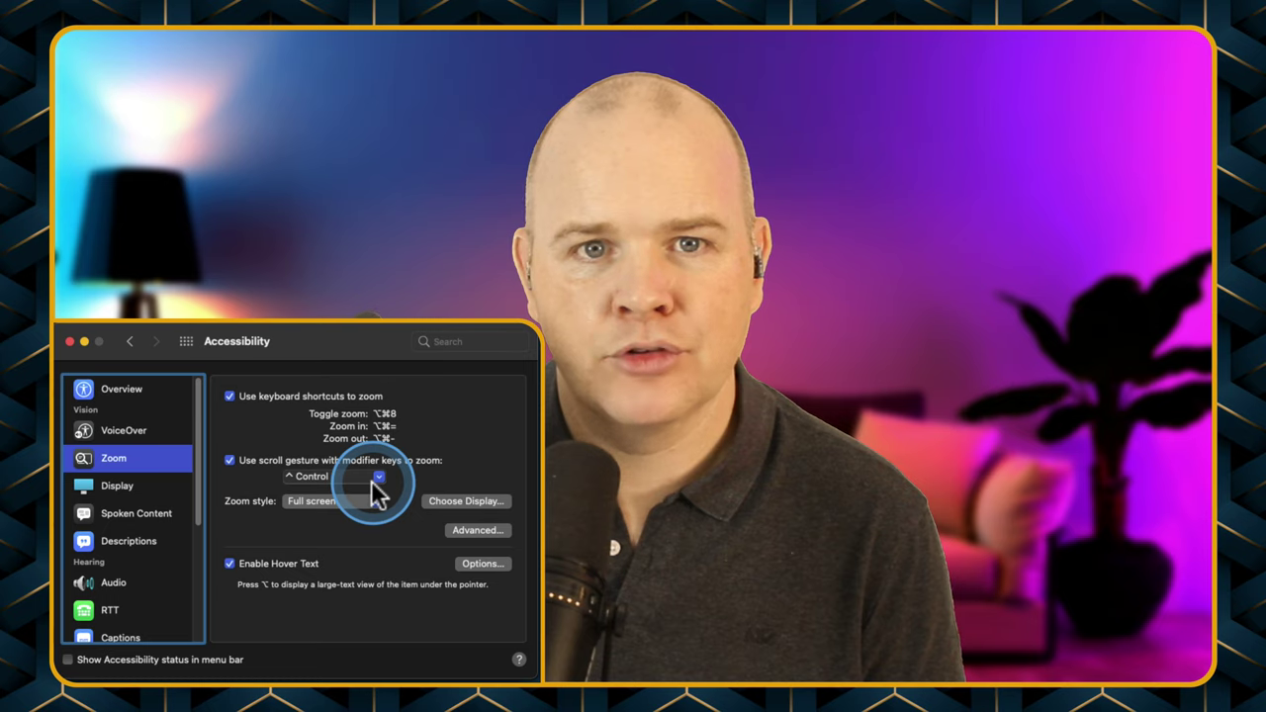
pyautogui.click(376, 482)
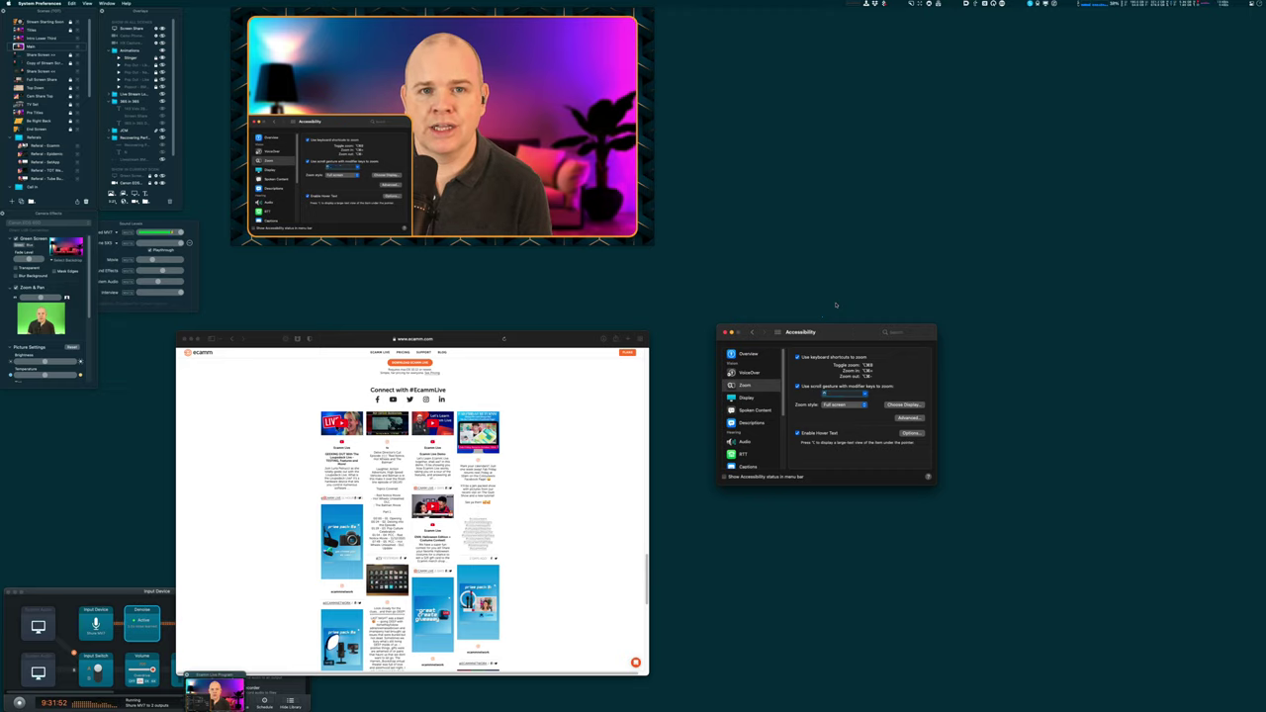
pyautogui.scroll(2, 835, 305)
pyautogui.scroll(-3, 836, 305)
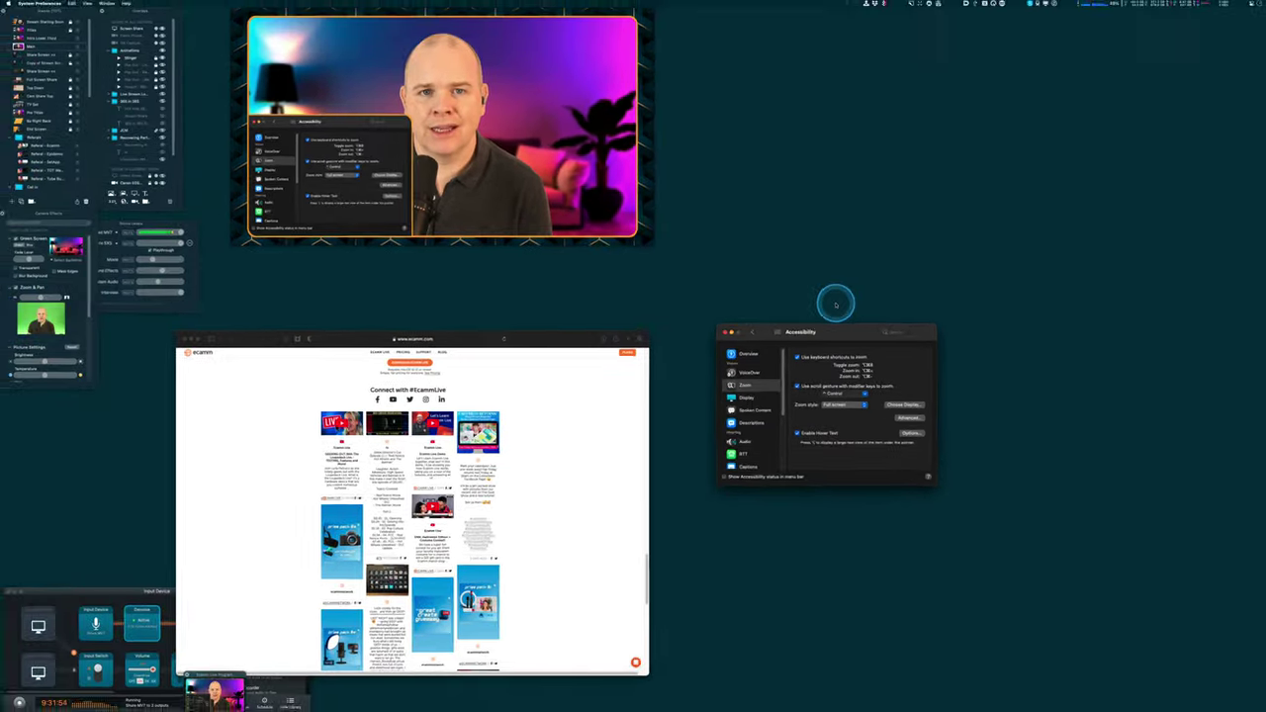
pyautogui.scroll(3, 836, 305)
pyautogui.scroll(-3, 835, 305)
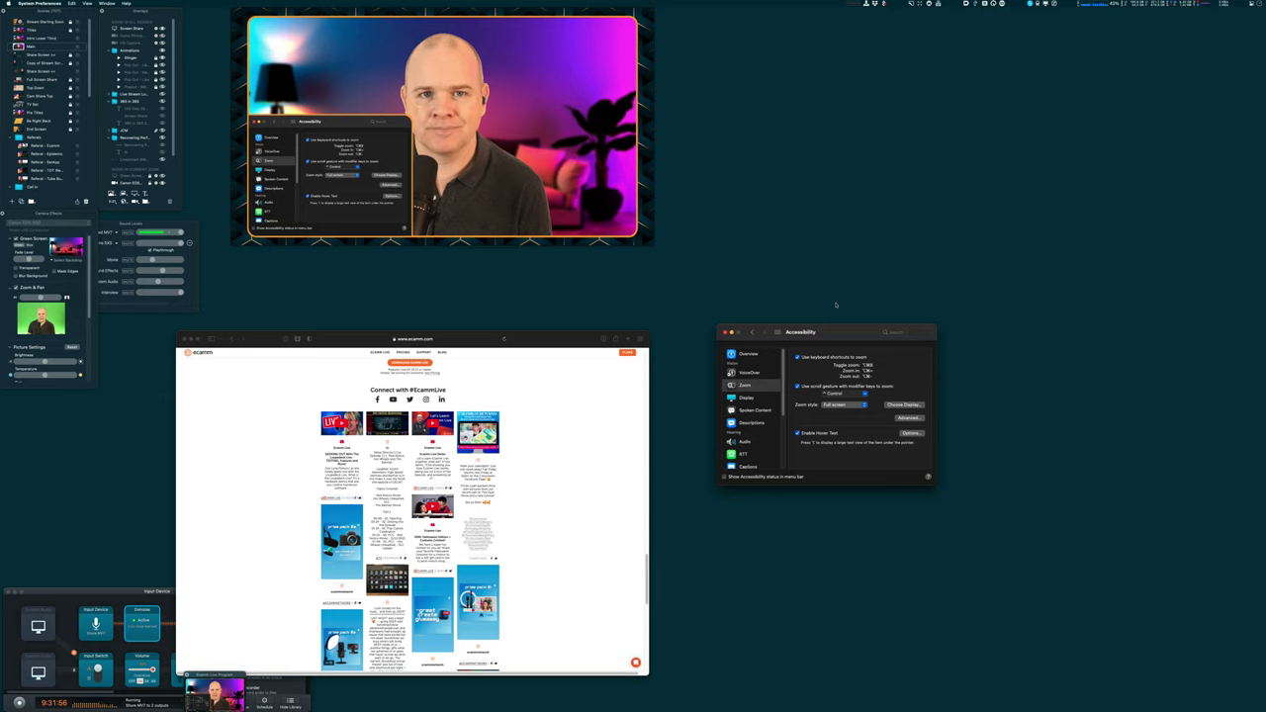
pyautogui.click(836, 305)
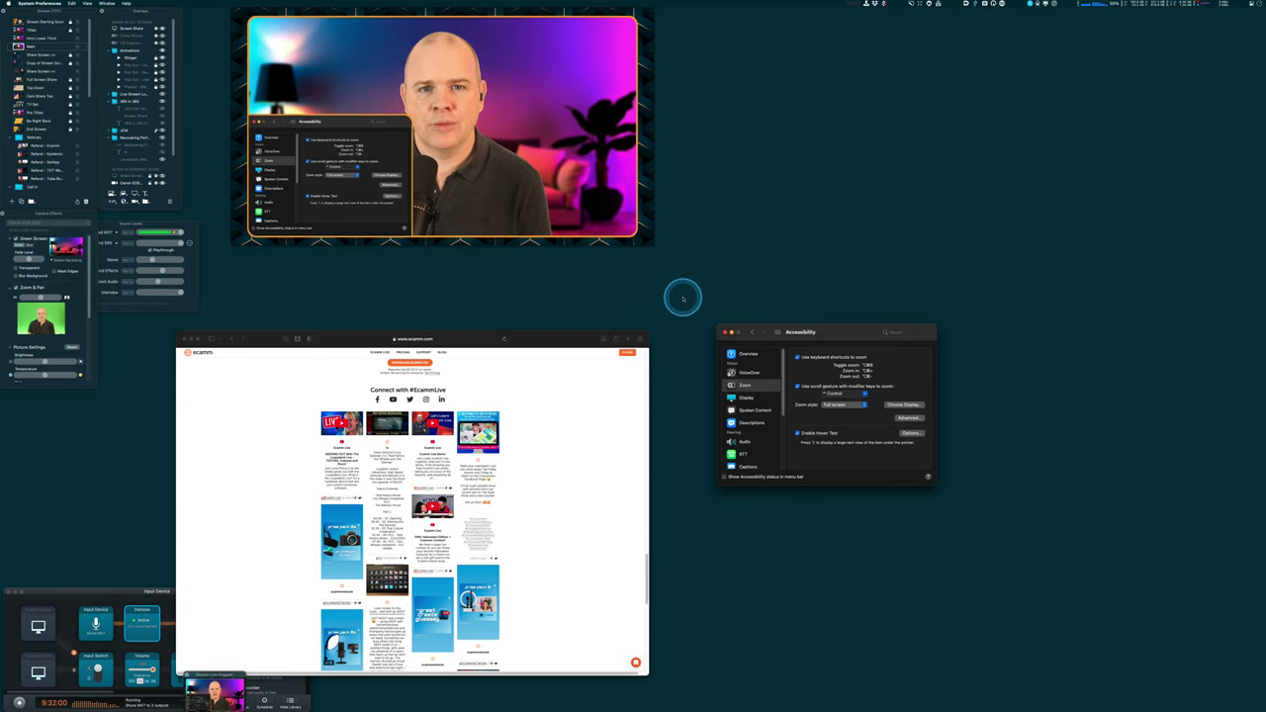
pyautogui.scroll(3, 682, 297)
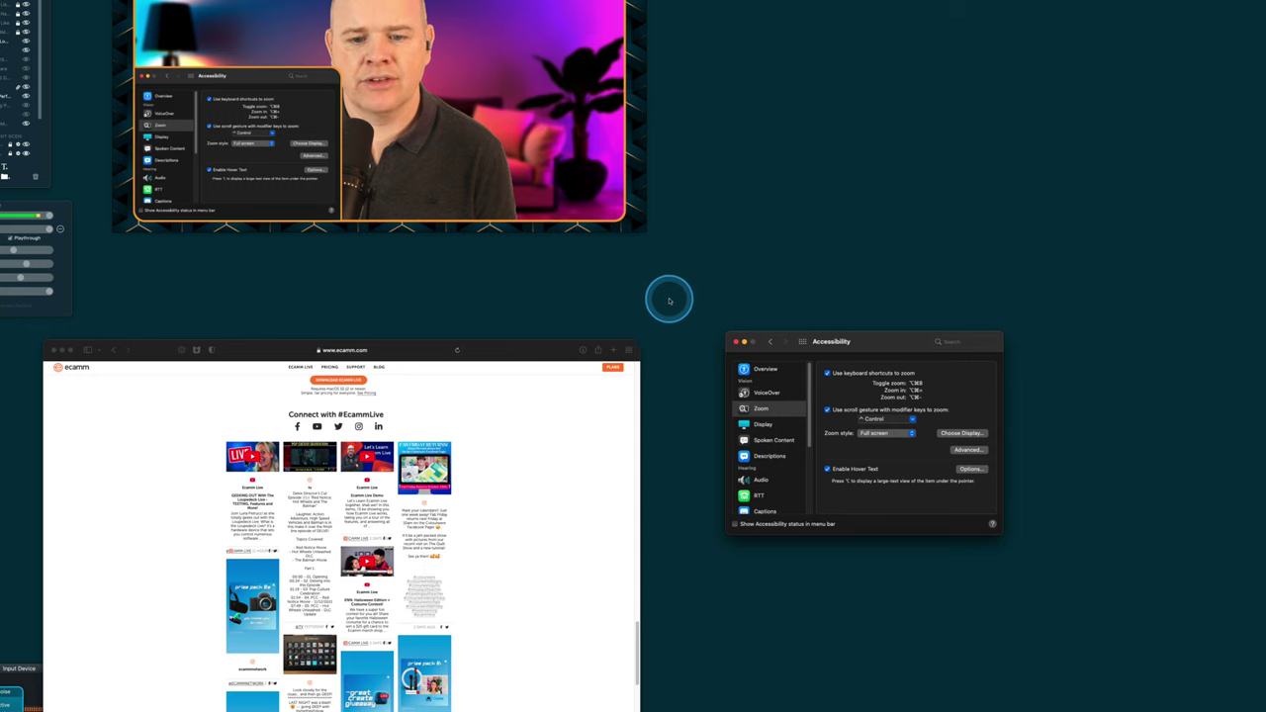
pyautogui.scroll(1, 649, 290)
pyautogui.scroll(1, 649, 290)
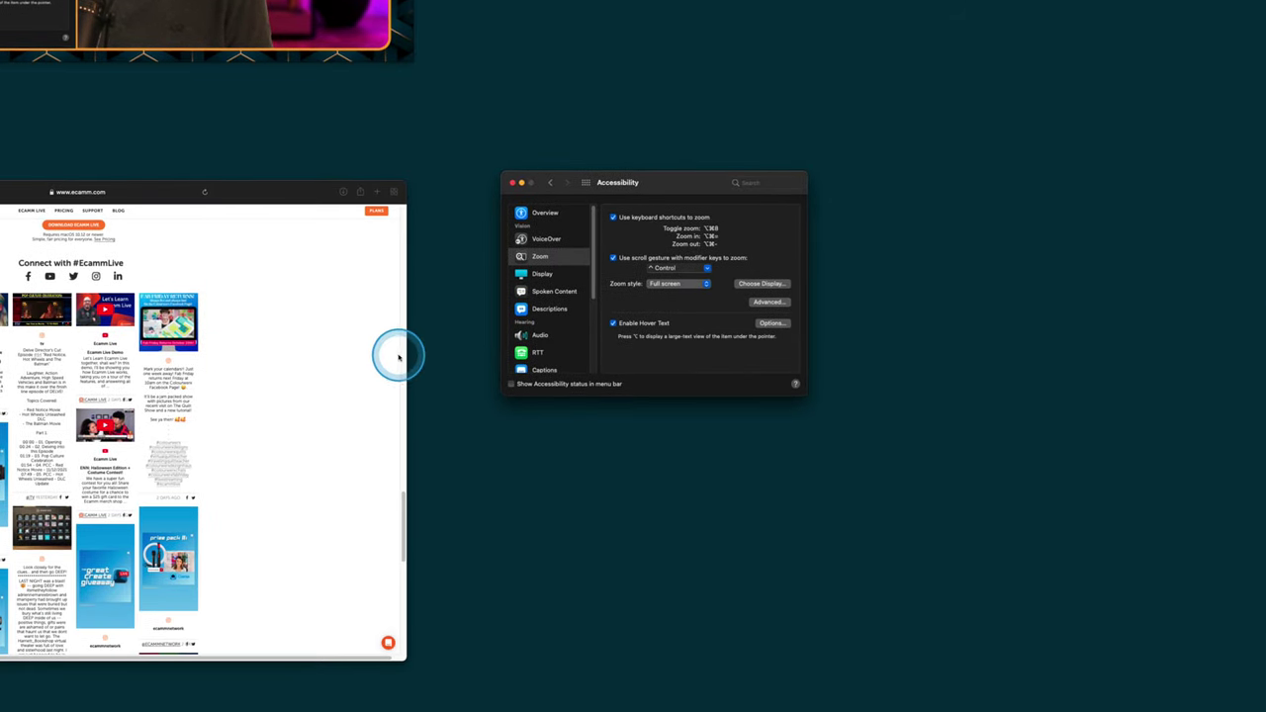
pyautogui.scroll(2, 396, 352)
pyautogui.scroll(-10, 395, 352)
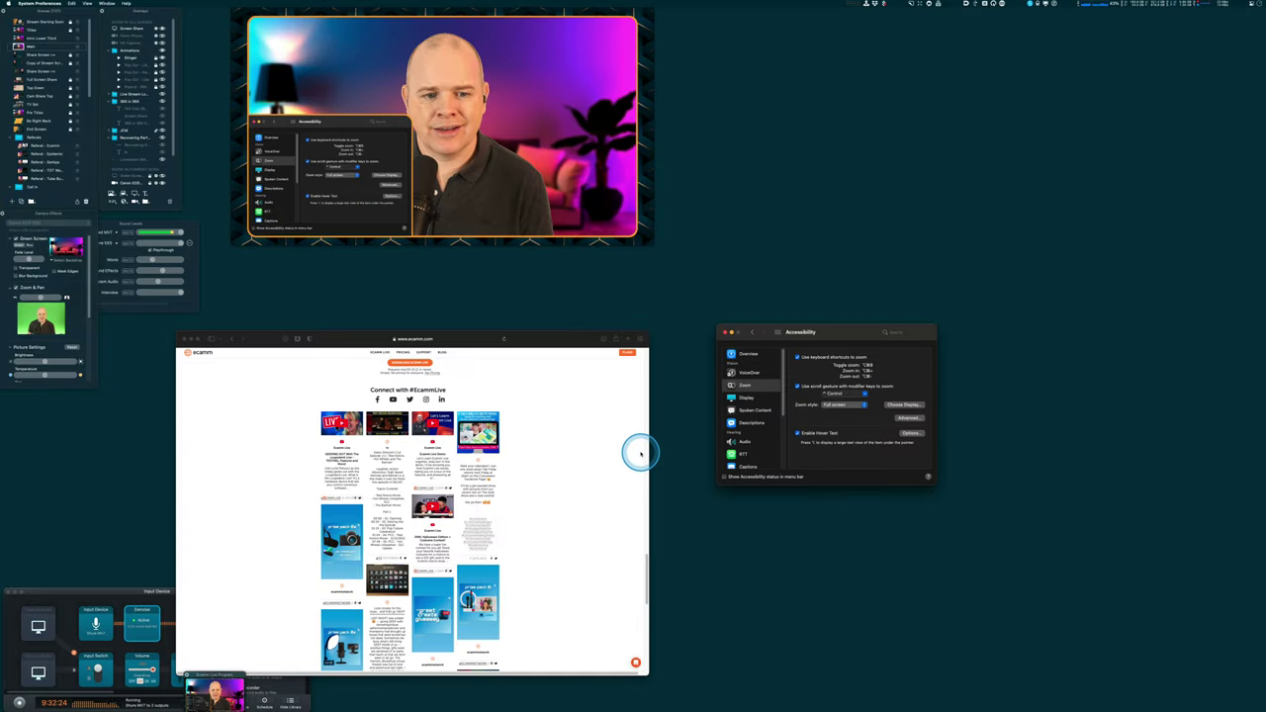
pyautogui.click(839, 407)
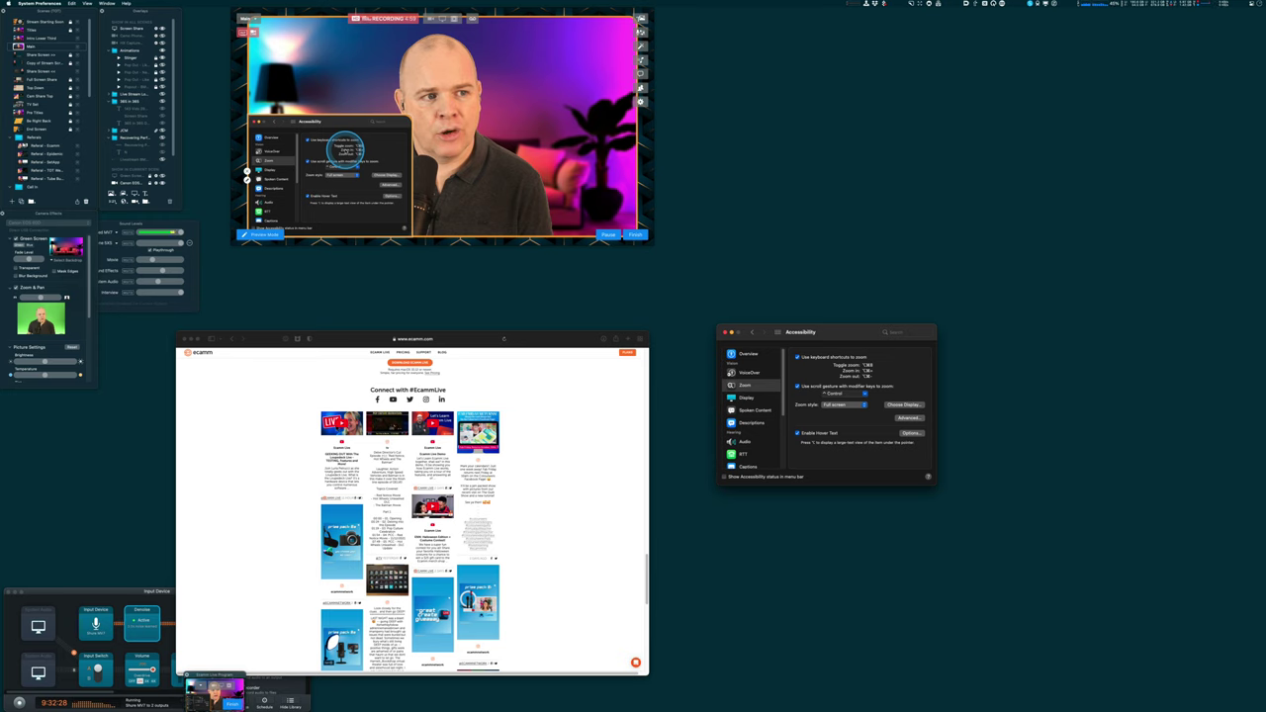
pyautogui.keyDown('ctrl'); pyautogui.scroll(5, 4, 4); pyautogui.keyUp('ctrl')
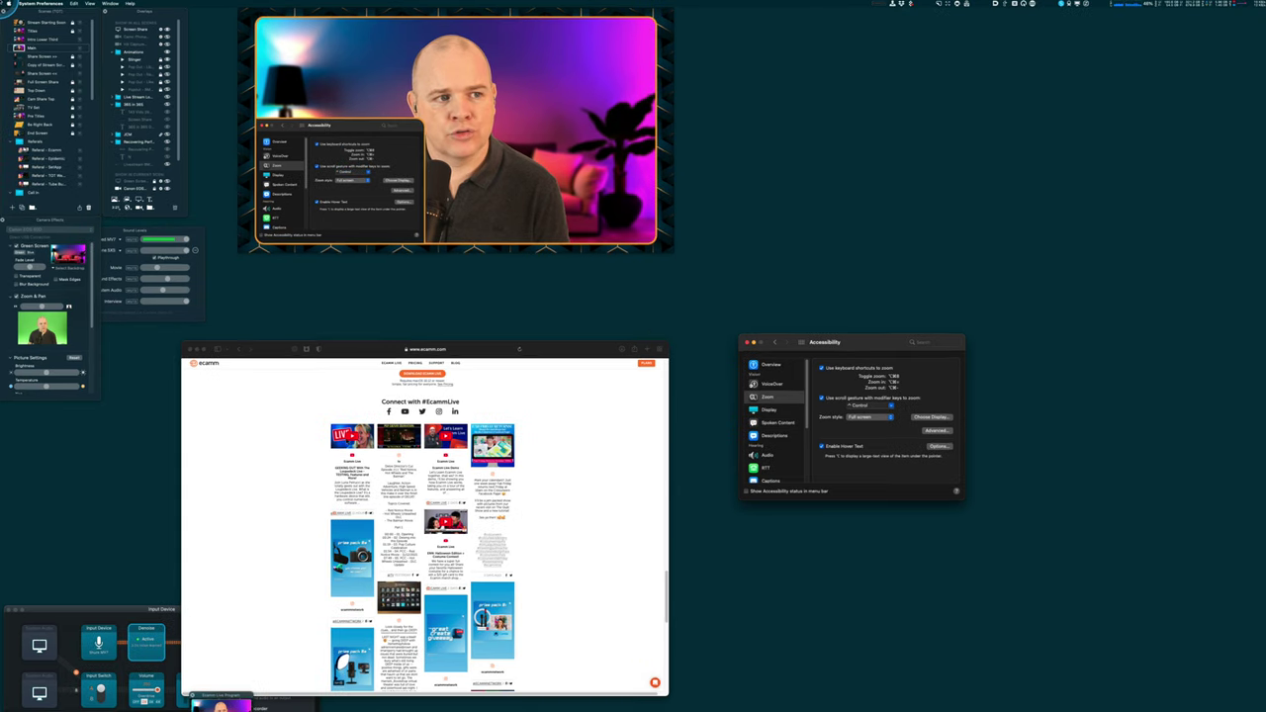
pyautogui.keyDown('ctrl'); pyautogui.scroll(4, 4, 4); pyautogui.keyUp('ctrl')
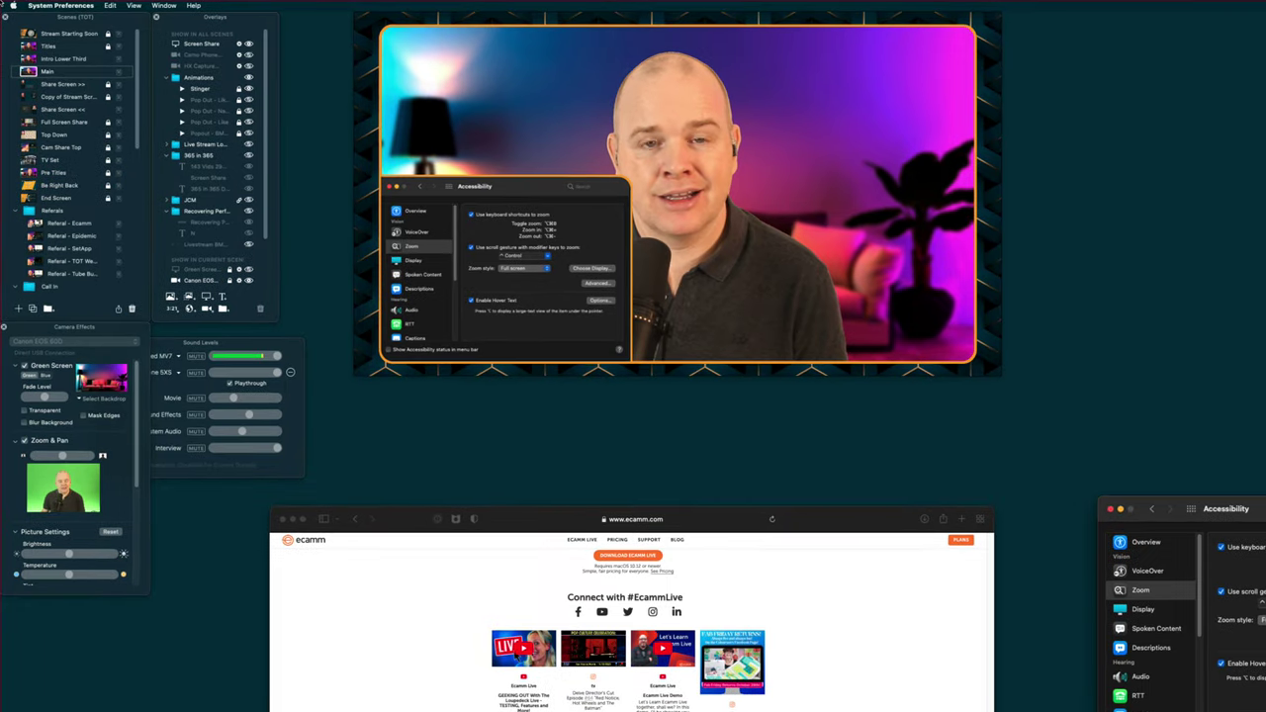
pyautogui.keyDown('ctrl'); pyautogui.scroll(3, 4, 4); pyautogui.keyUp('ctrl')
pyautogui.keyDown('ctrl'); pyautogui.scroll(3, 4, 4); pyautogui.keyUp('ctrl')
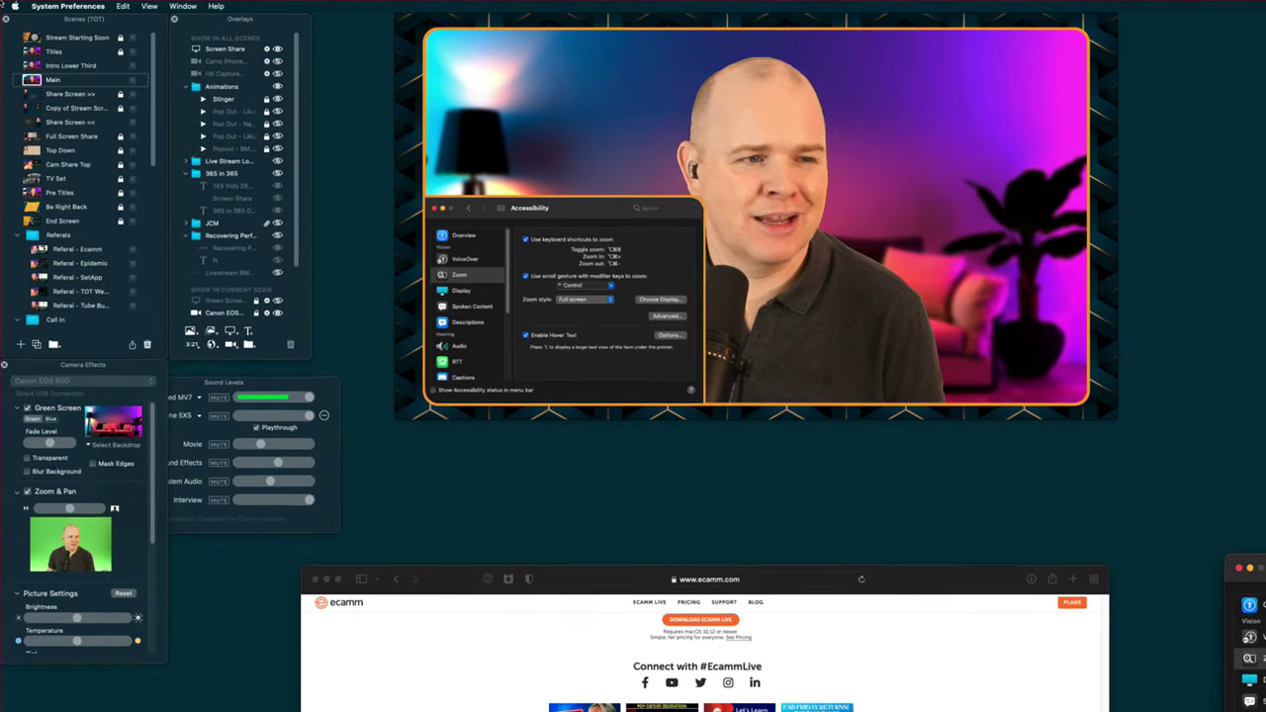
pyautogui.keyDown('ctrl'); pyautogui.scroll(3, 4, 4); pyautogui.keyUp('ctrl')
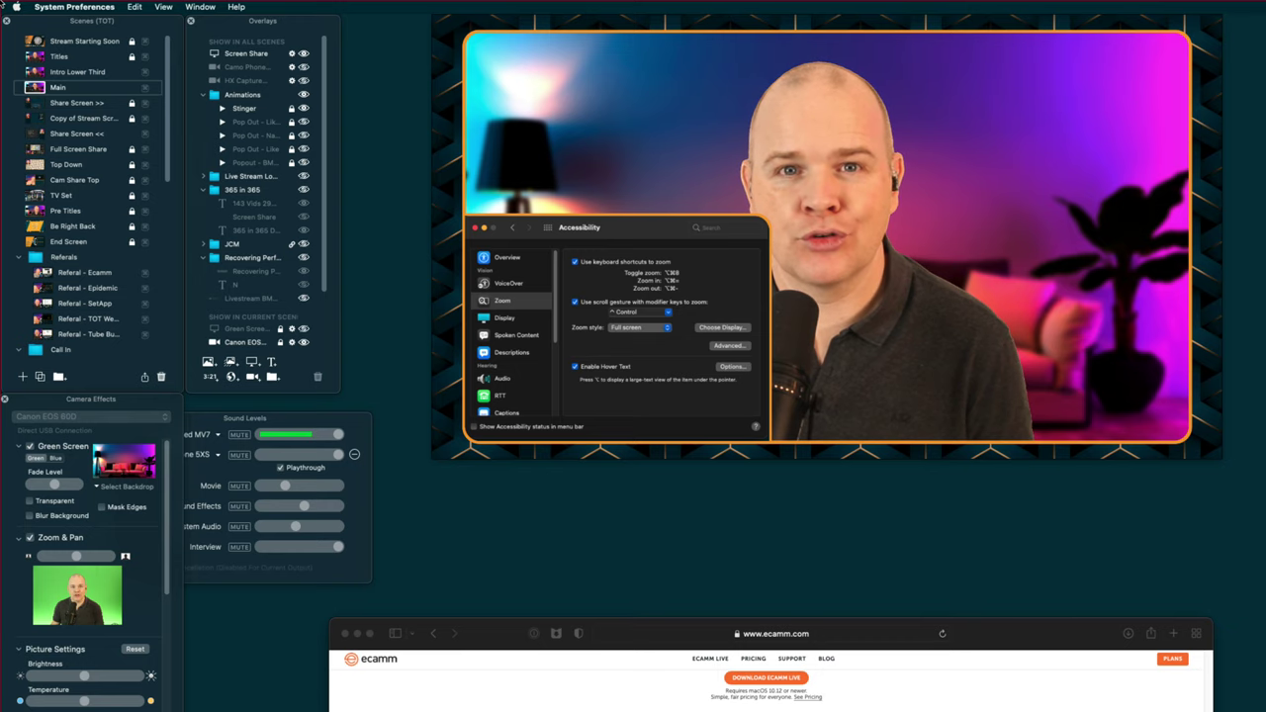
pyautogui.keyDown('ctrl'); pyautogui.scroll(-5, 4, 5); pyautogui.keyUp('ctrl')
pyautogui.keyDown('ctrl'); pyautogui.scroll(-2, 3, 5); pyautogui.keyUp('ctrl')
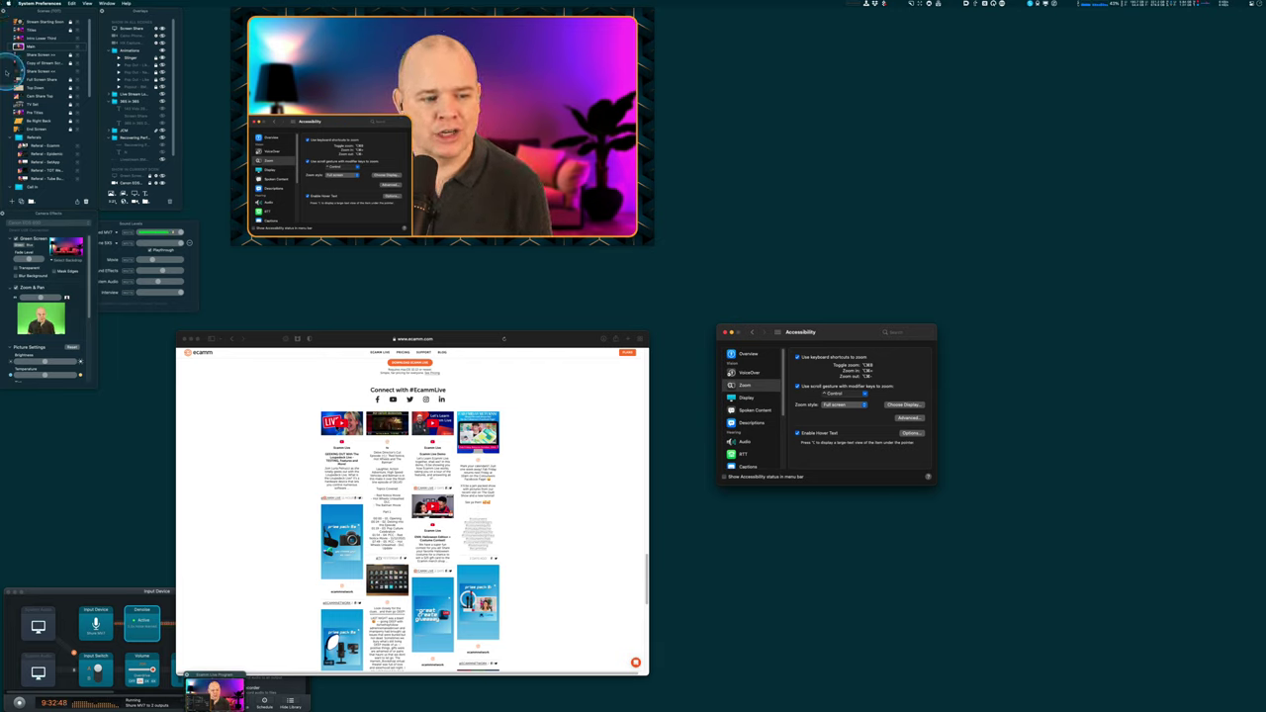
pyautogui.scroll(5, 4, 708)
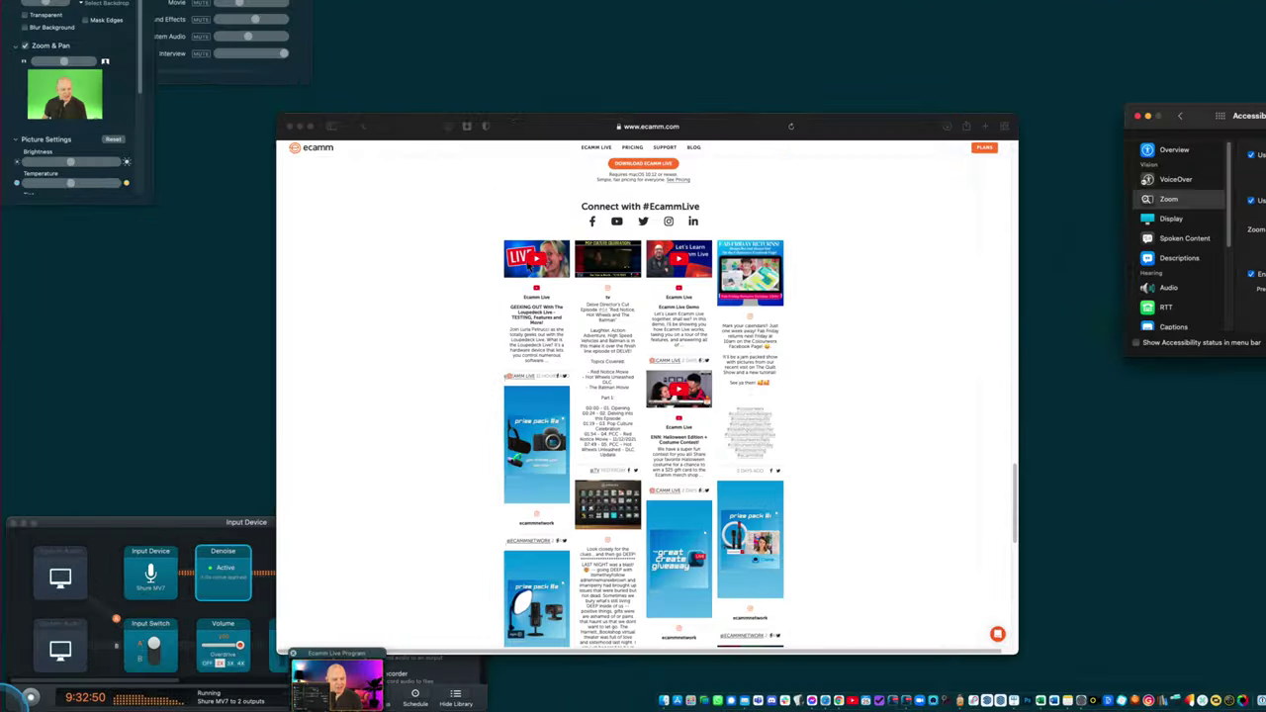
pyautogui.scroll(-5, 4, 708)
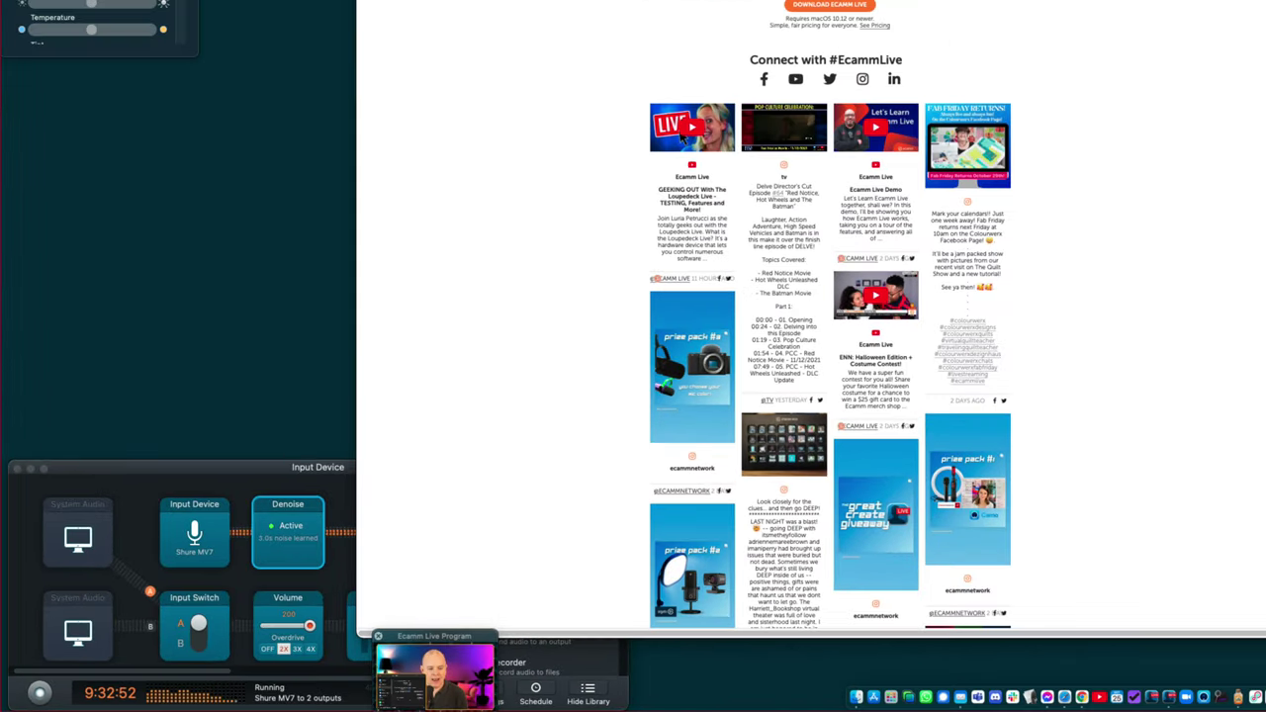
pyautogui.scroll(-3, 4, 708)
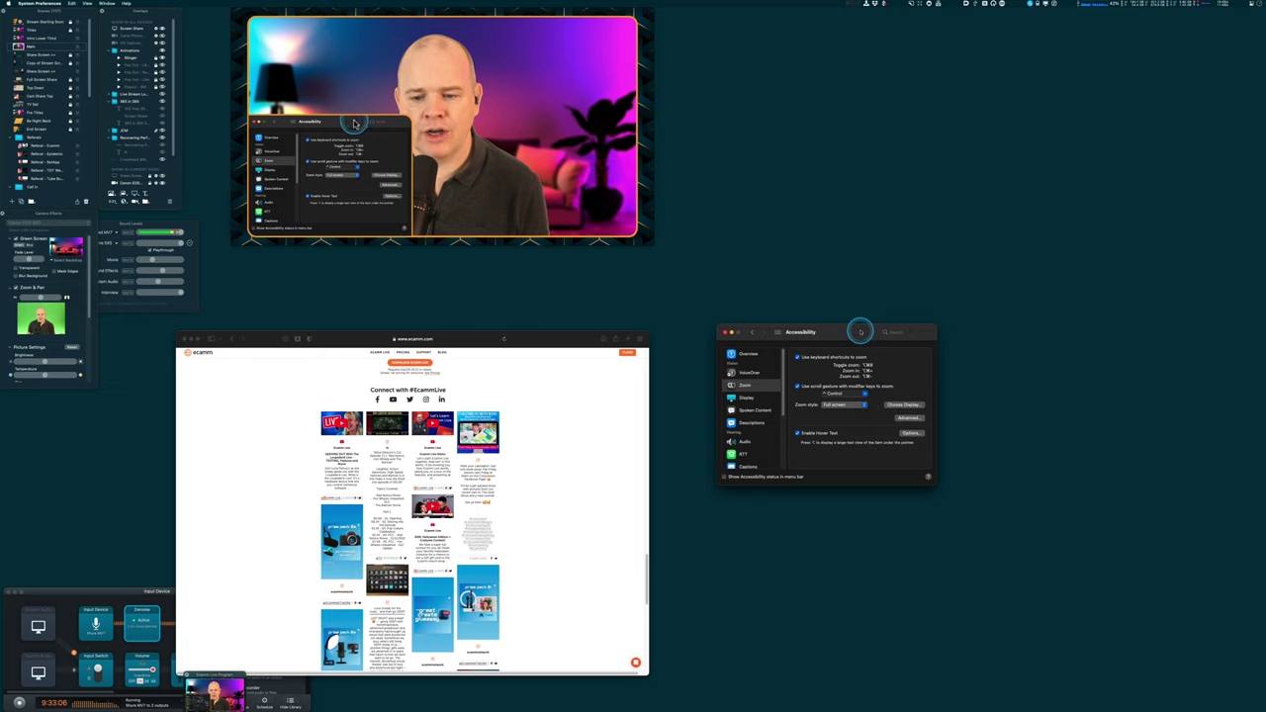
# - Move the Accessibility window higher and preview the Picture-in-picture zoom style with Option-Command-8
pyautogui.moveTo(860, 331); pyautogui.dragTo(850, 263)
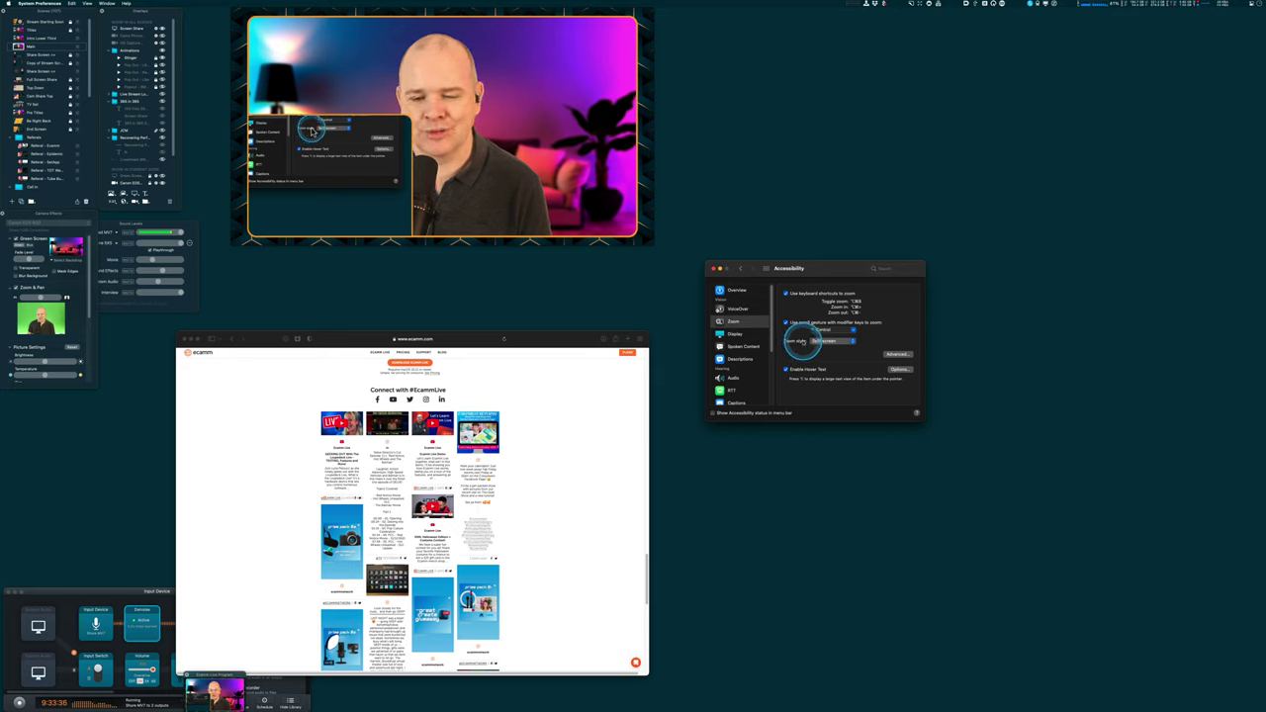
pyautogui.click(825, 340)
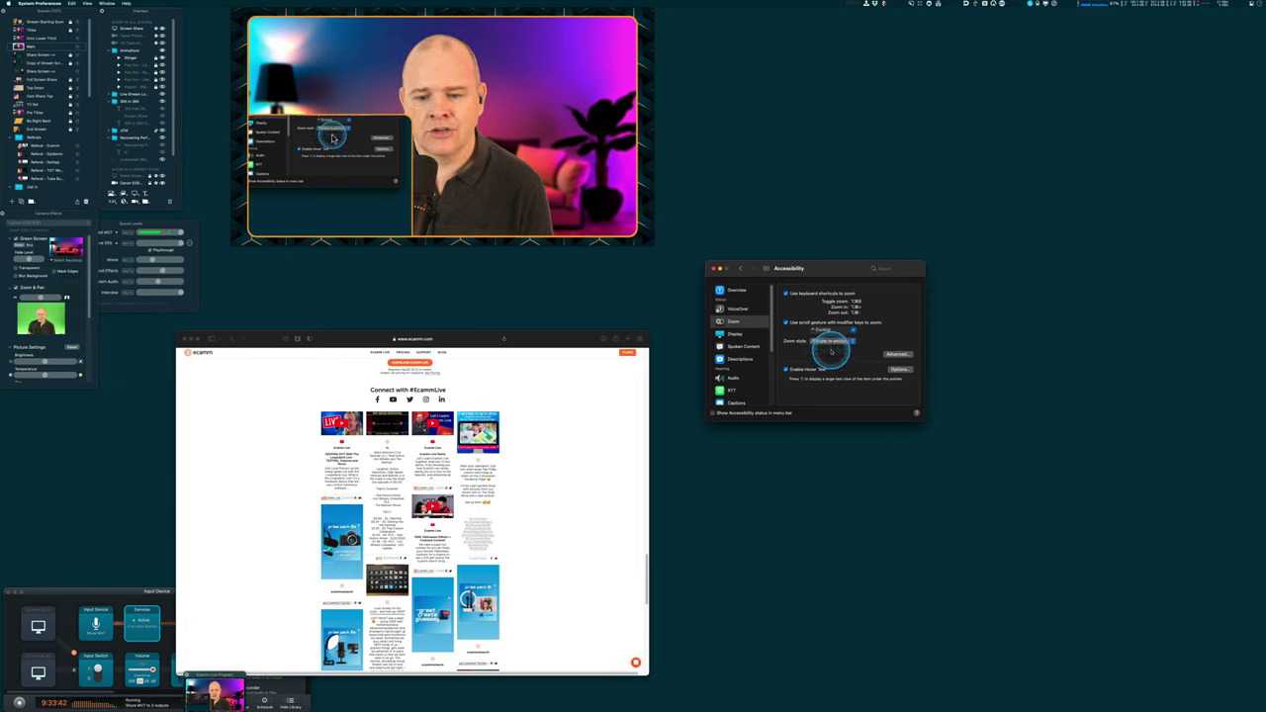
pyautogui.press('alt+super+8')
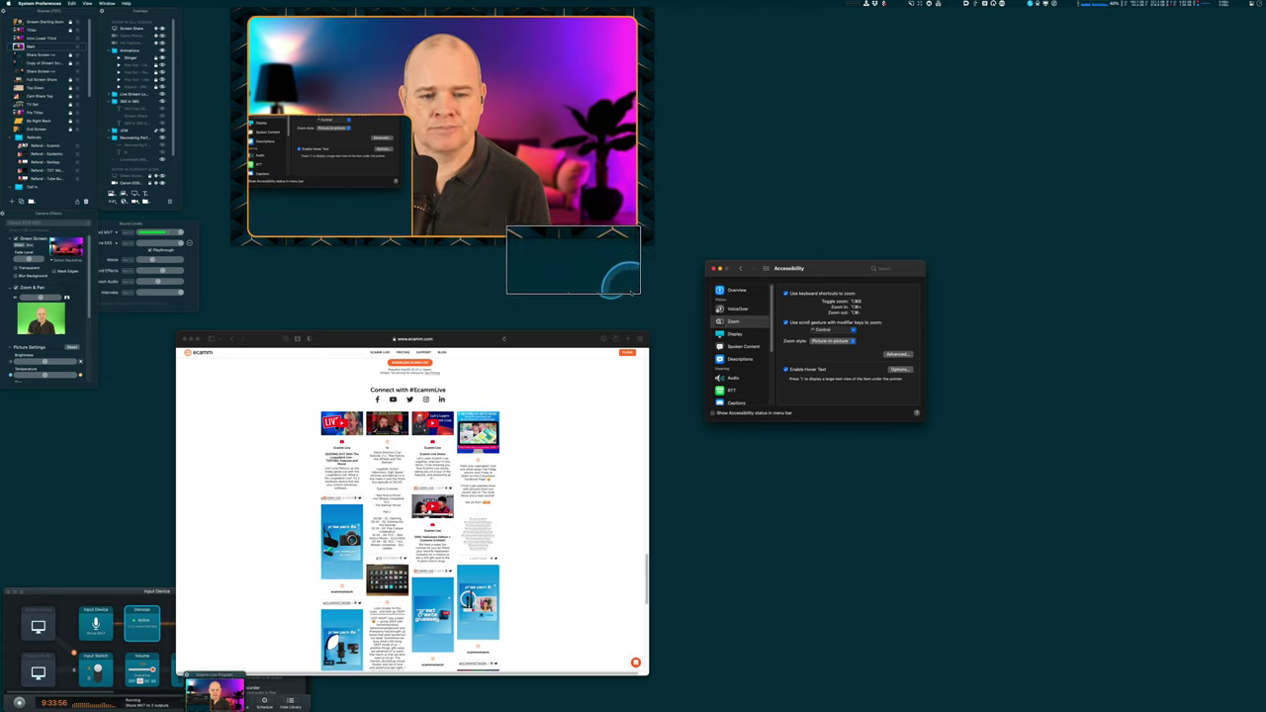
# - Test zooming in and out with the Control scroll gesture
pyautogui.scroll(-2, 741, 307)
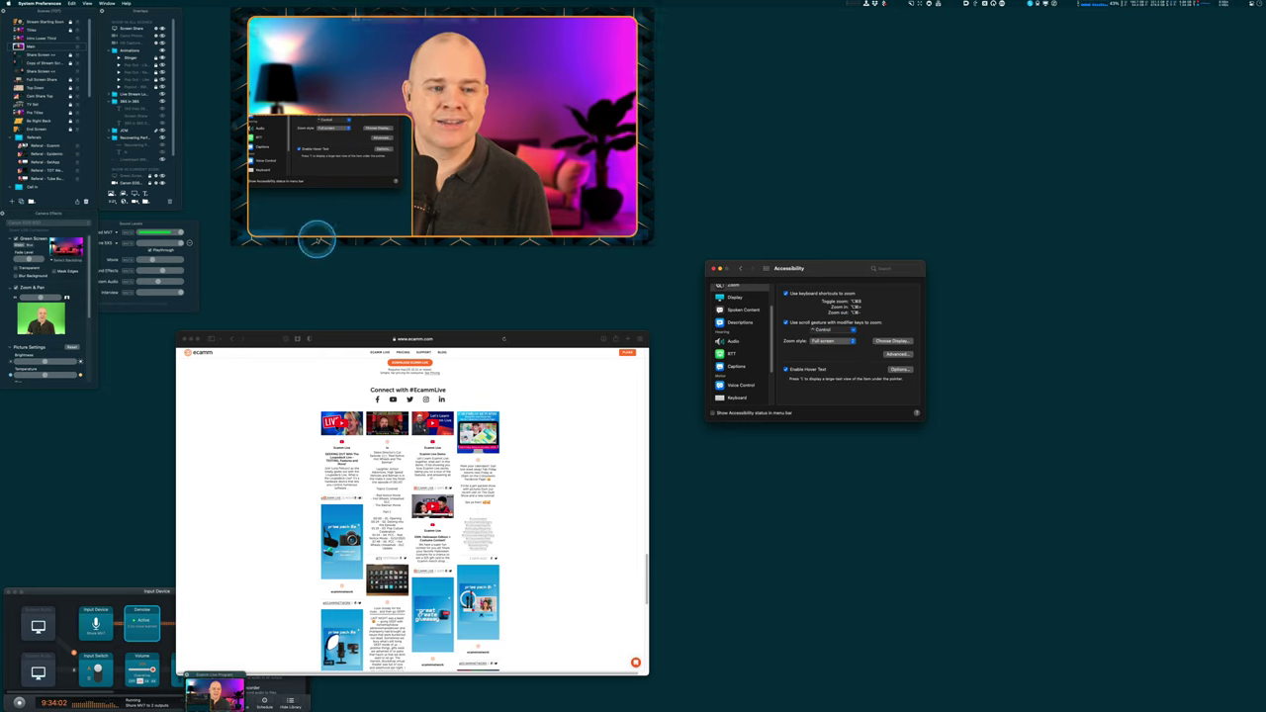
pyautogui.keyDown('ctrl'); pyautogui.scroll(4, 4, 4); pyautogui.keyUp('ctrl')
pyautogui.keyDown('ctrl'); pyautogui.scroll(2, 4, 4); pyautogui.keyUp('ctrl')
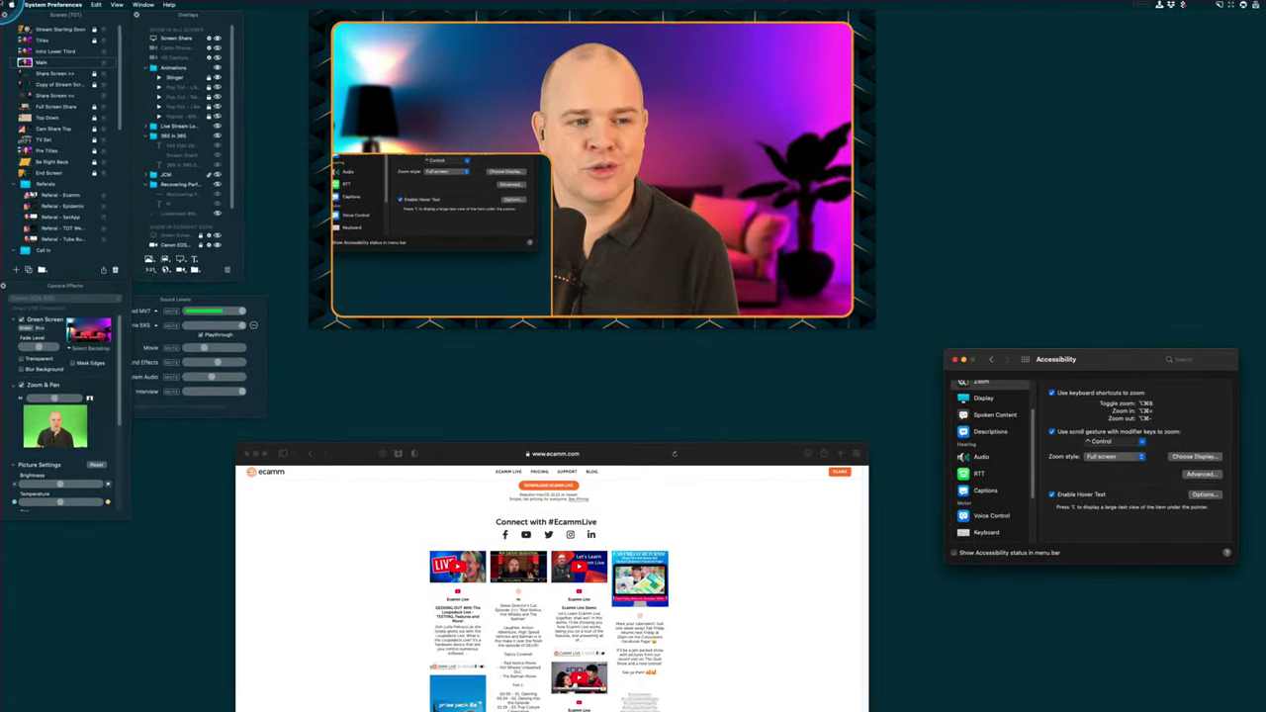
pyautogui.keyDown('ctrl'); pyautogui.scroll(-6, 4, 4); pyautogui.keyUp('ctrl')
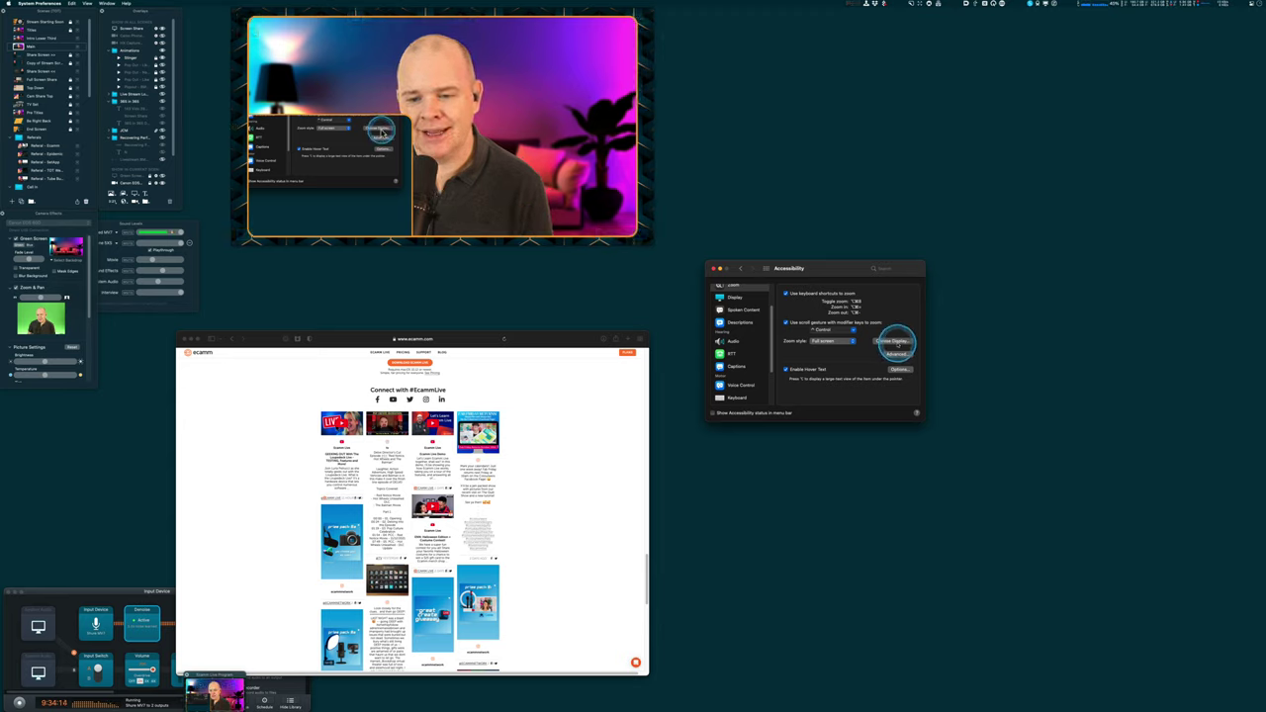
# - Choose the large main display as the display to zoom
pyautogui.click(894, 341)
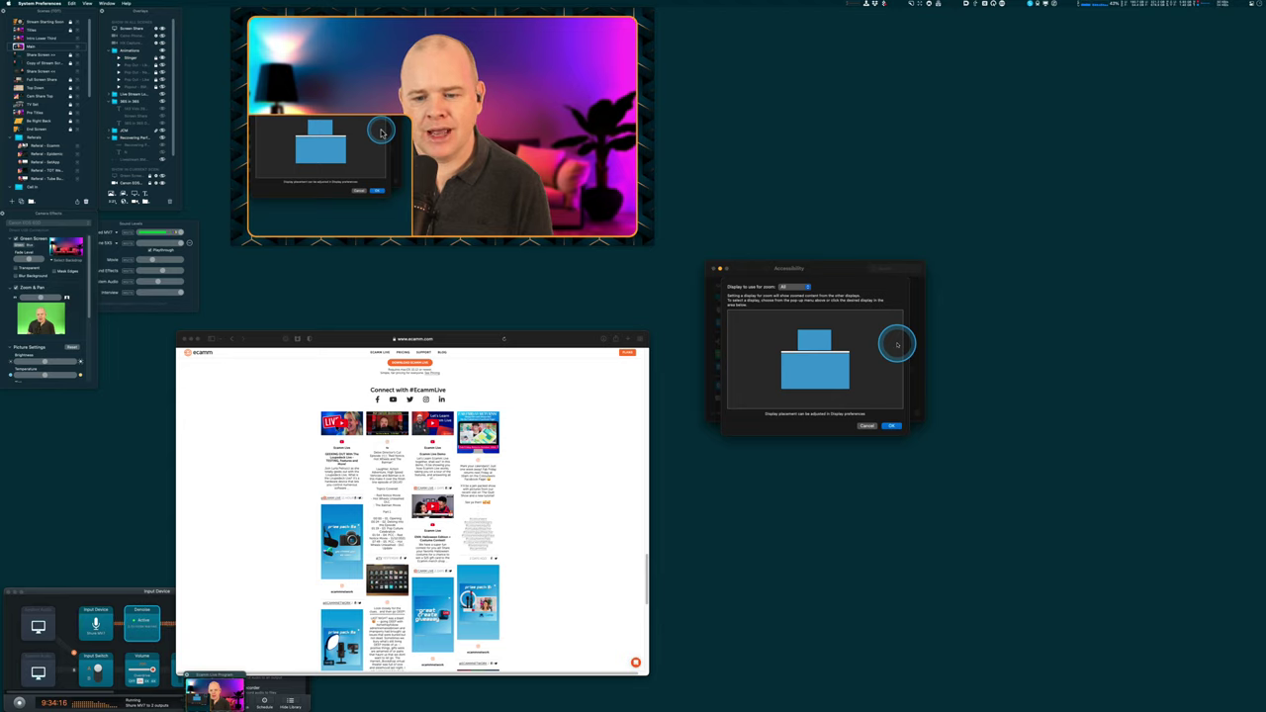
pyautogui.click(822, 370)
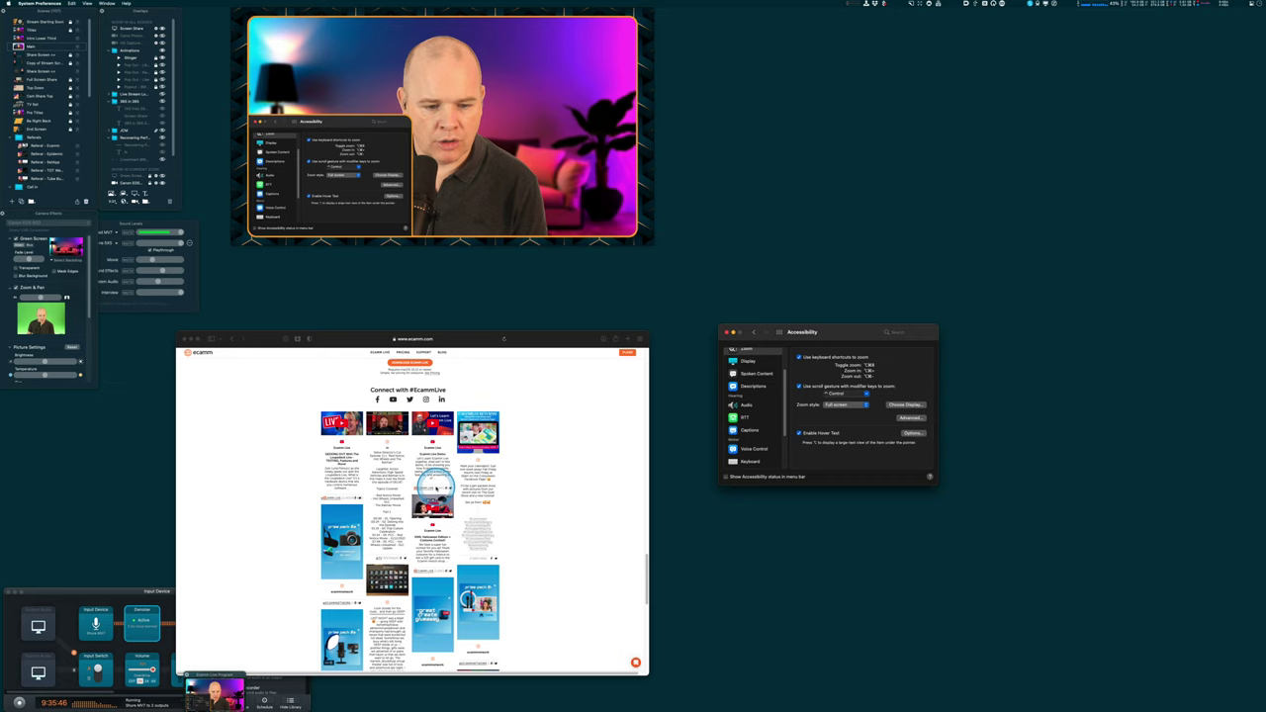
pyautogui.press('super')
pyautogui.scroll(1, 427, 396)
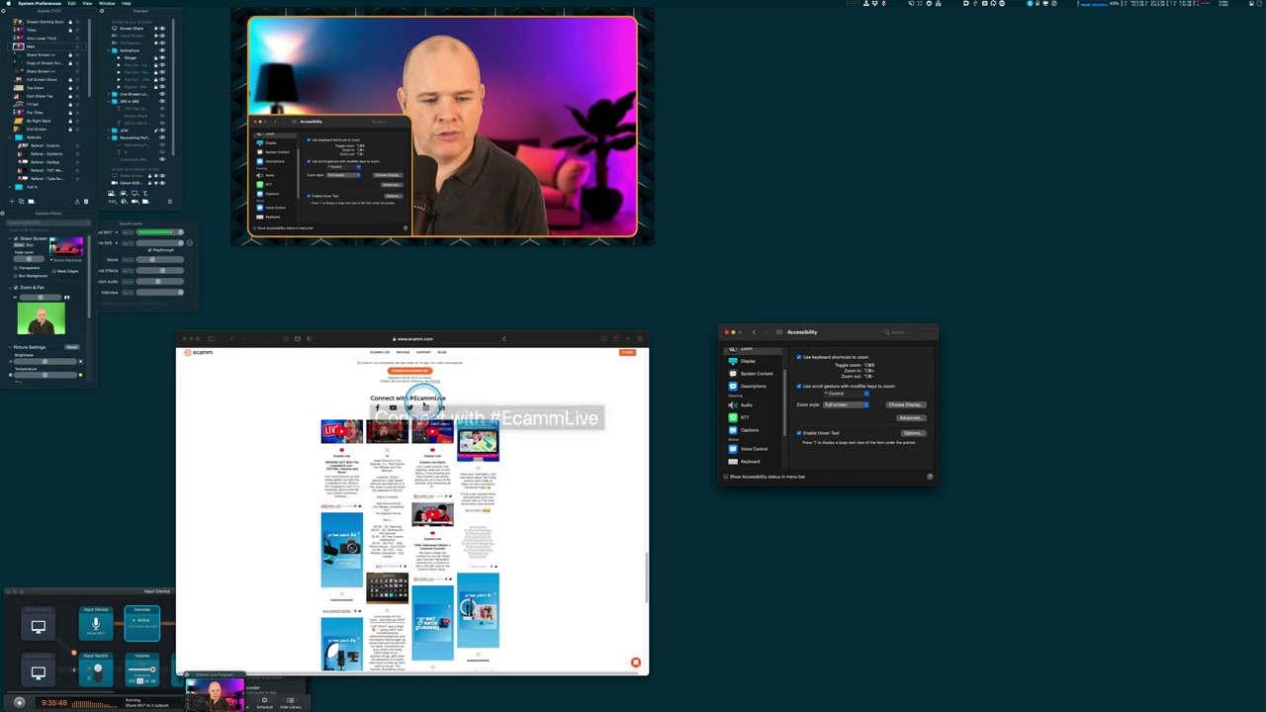
pyautogui.press('super')
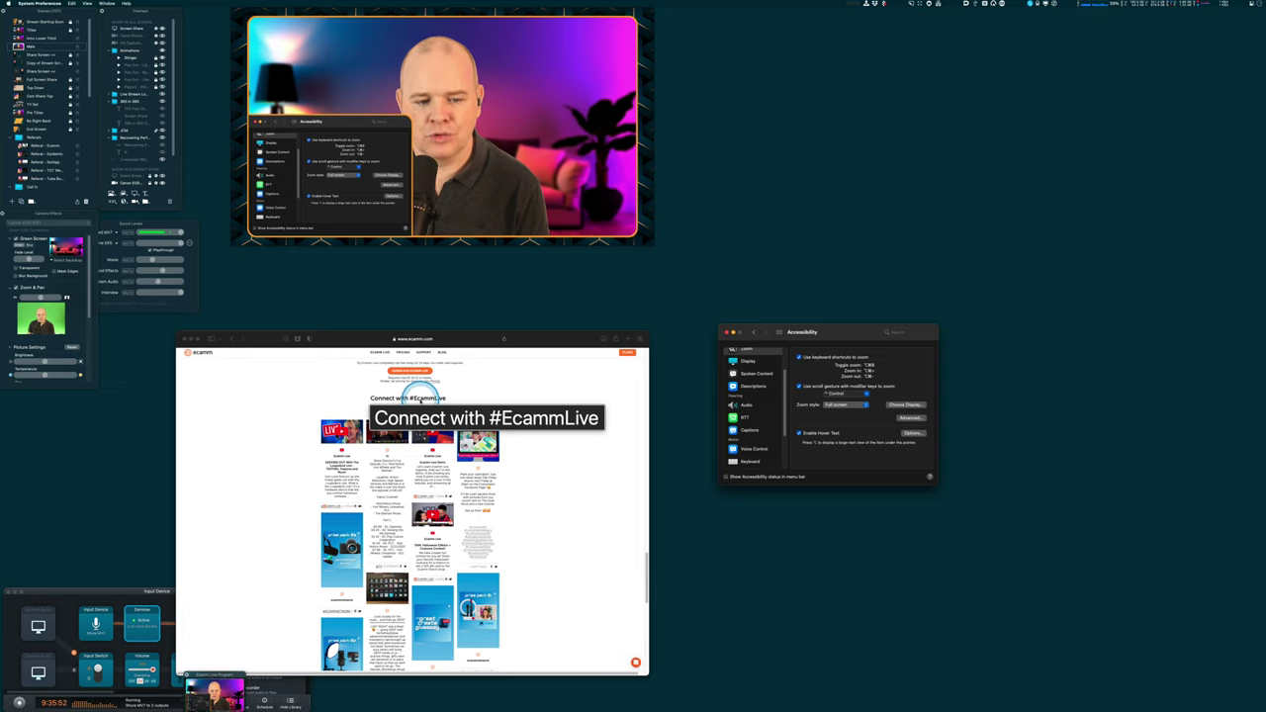
pyautogui.scroll(5, 422, 464)
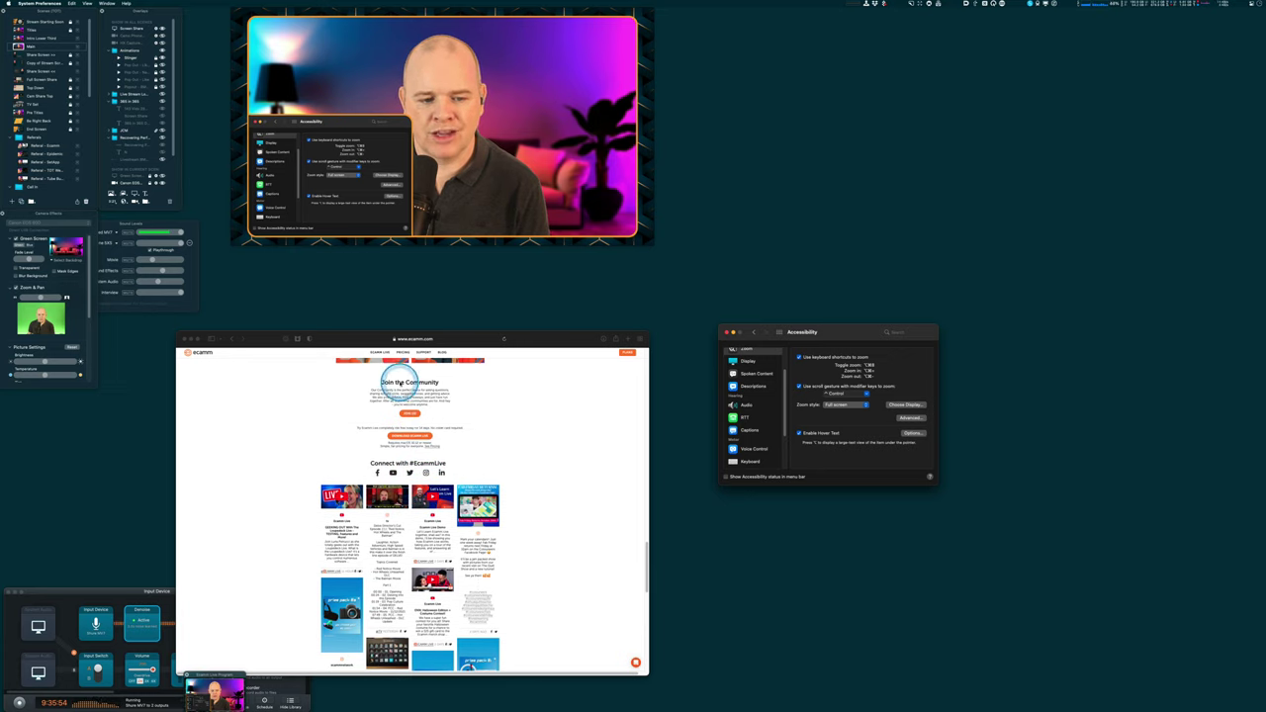
pyautogui.press('super')
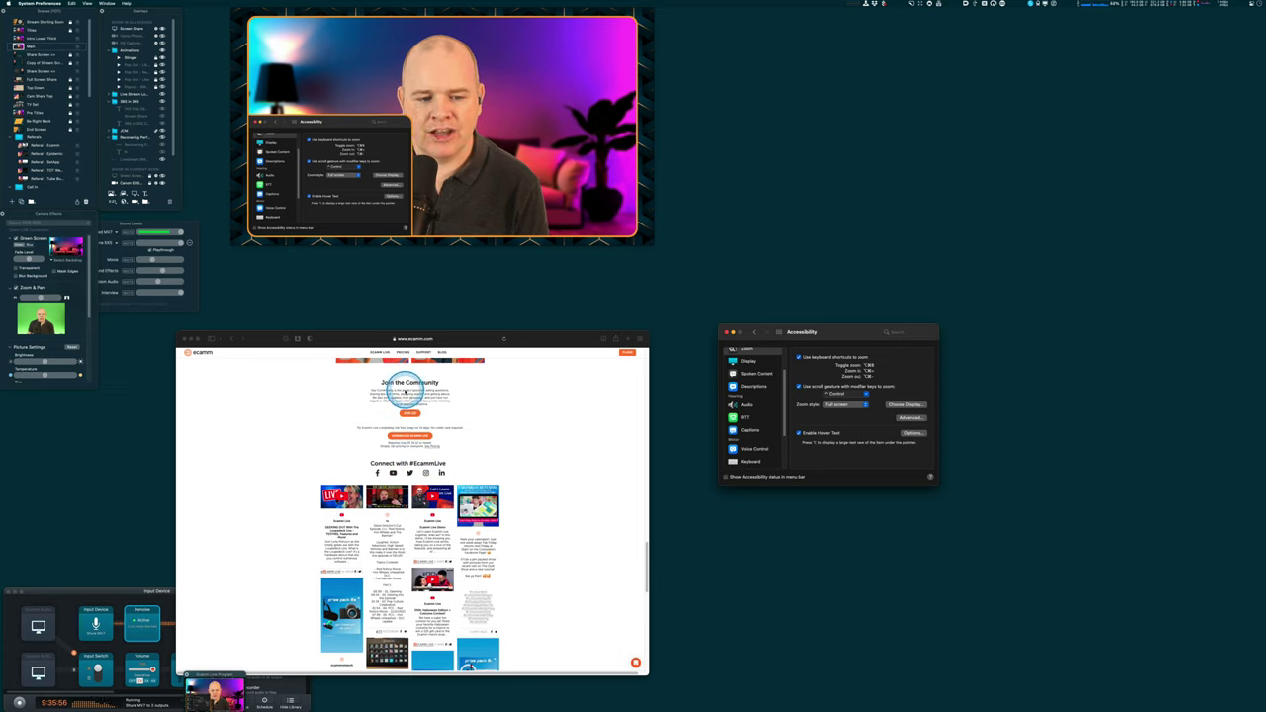
pyautogui.press('super')
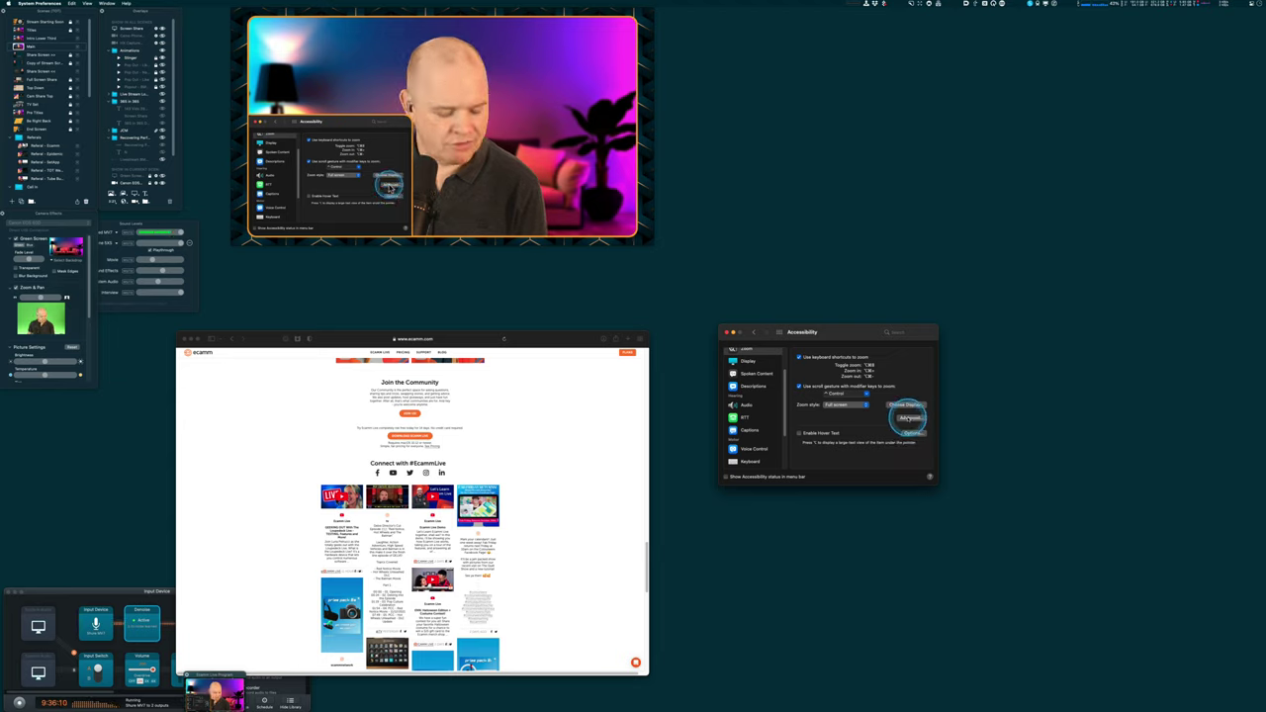
pyautogui.press('alt+super+8')
pyautogui.press('alt+super+8')
# - In the Advanced zoom options, make the zoomed image move continuously with the pointer
pyautogui.click(904, 418)
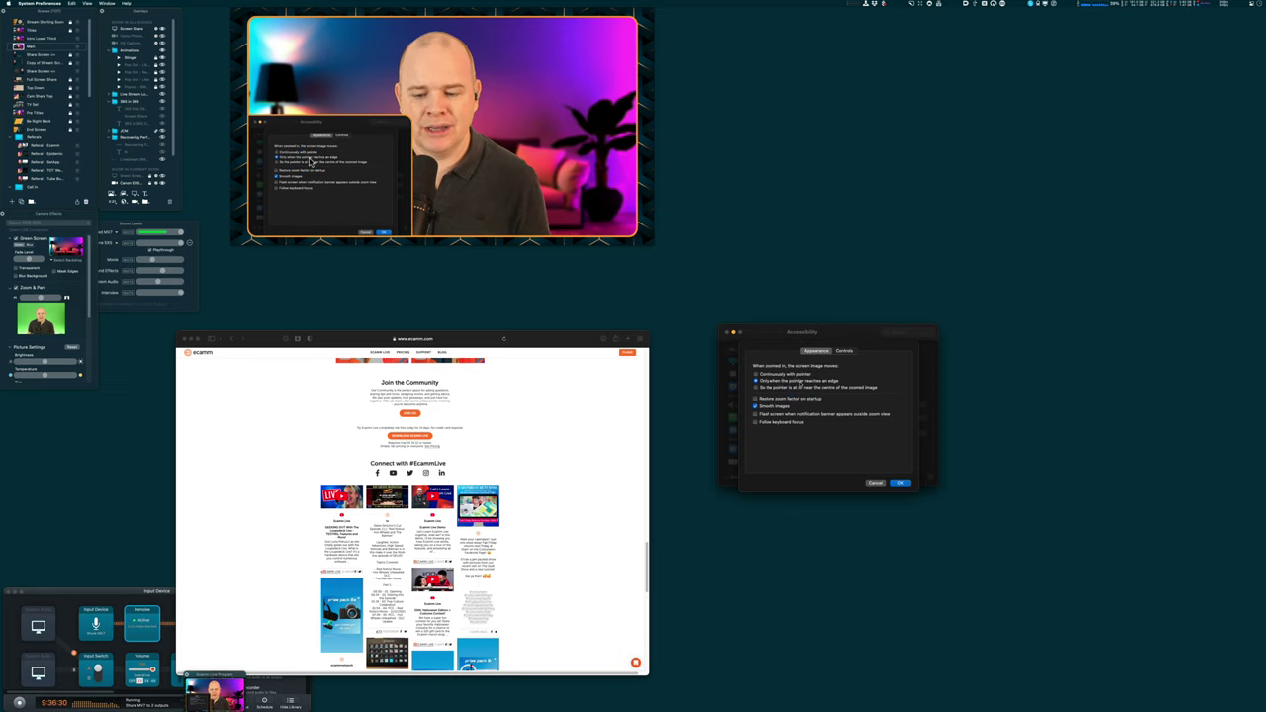
pyautogui.scroll(3, 796, 233)
pyautogui.scroll(-3, 796, 233)
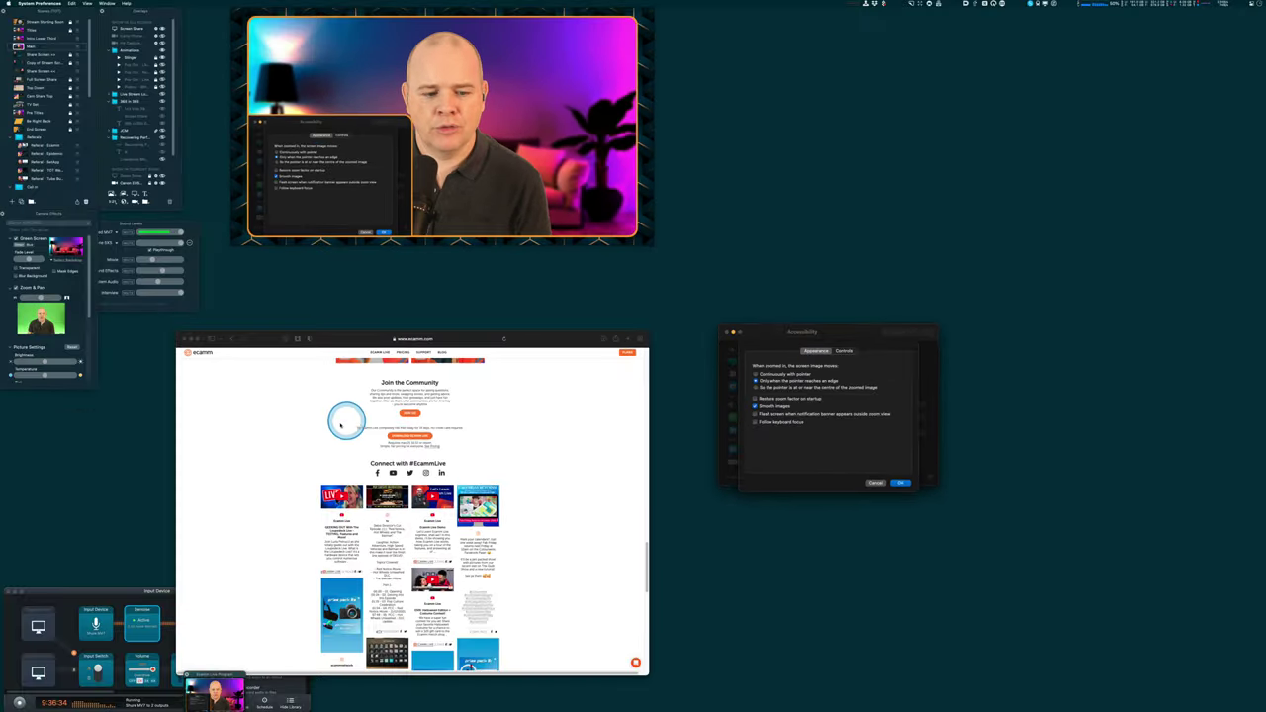
pyautogui.scroll(2, 227, 531)
pyautogui.scroll(-2, 226, 535)
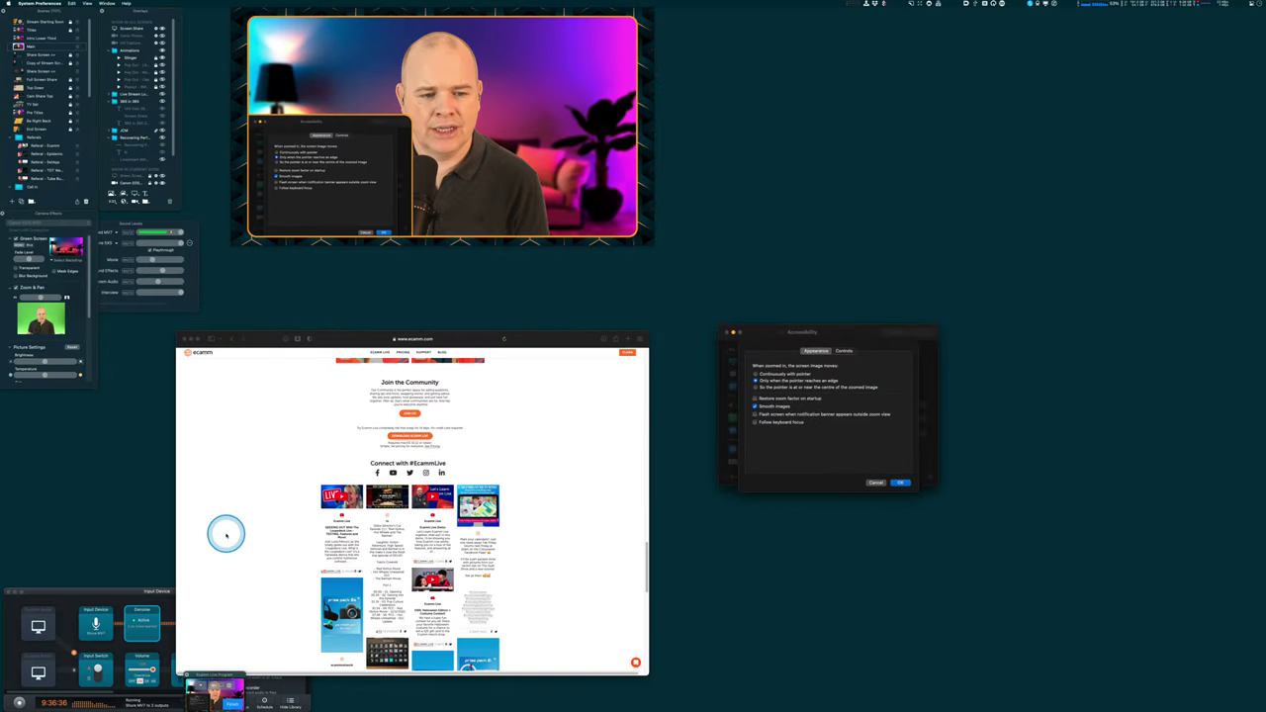
pyautogui.scroll(1, 226, 535)
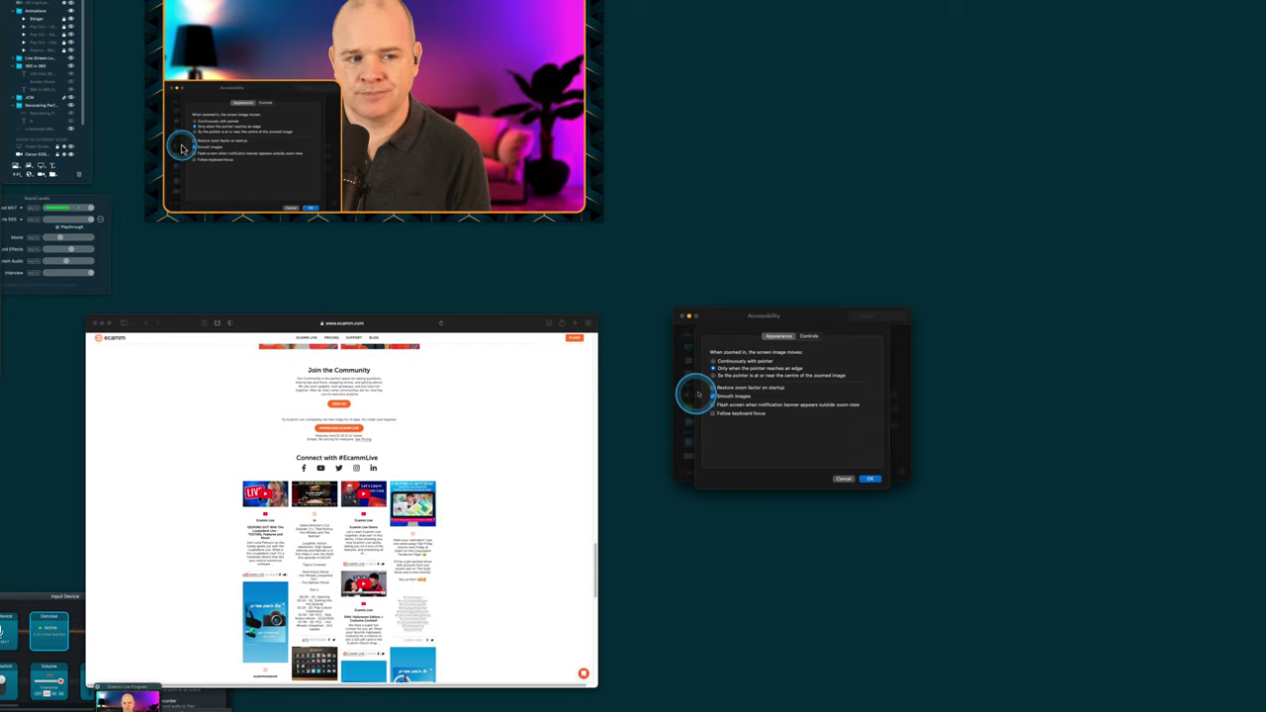
pyautogui.scroll(3, 696, 394)
pyautogui.scroll(1, 772, 379)
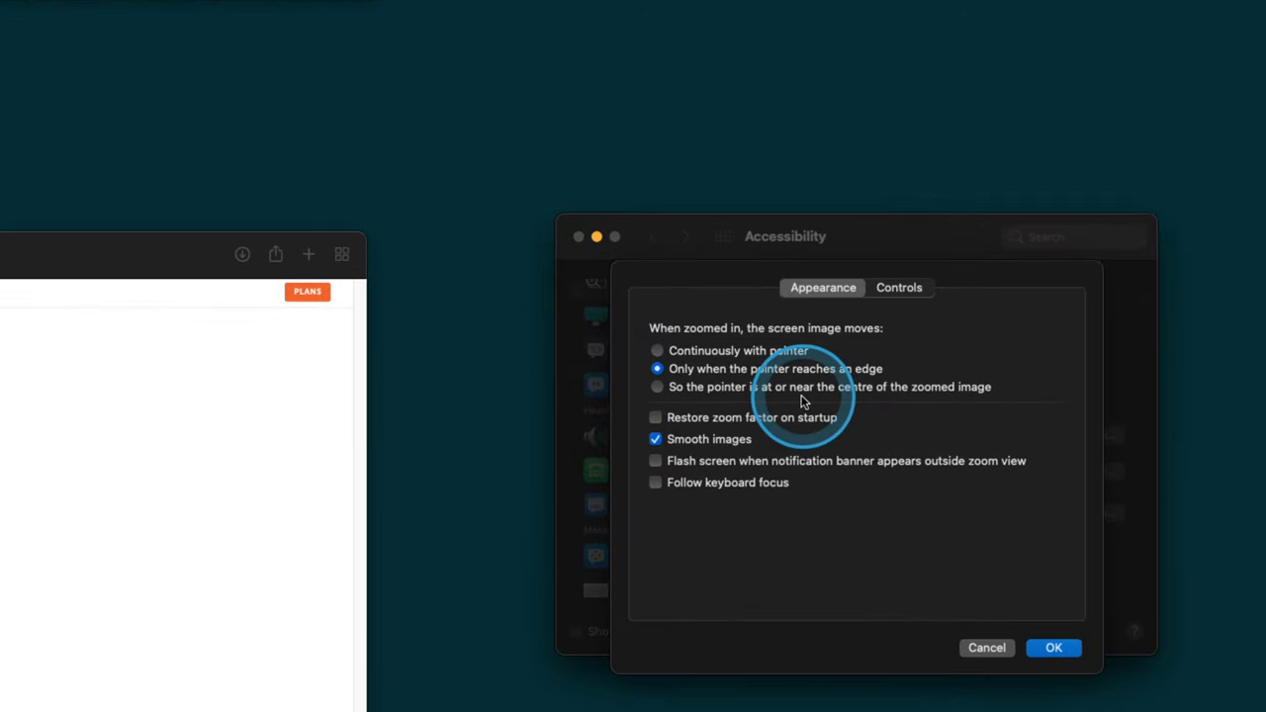
pyautogui.click(657, 352)
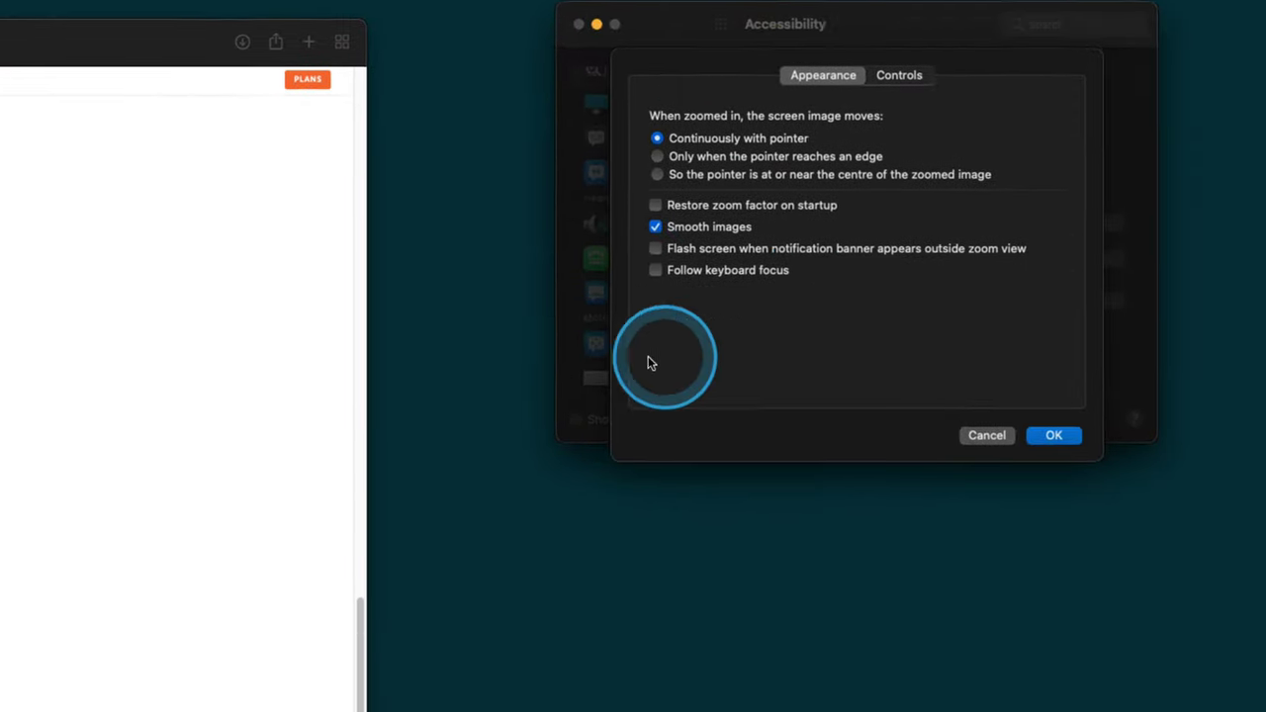
# - Set the zoomed image to keep the pointer at or near its centre
pyautogui.scroll(-3, 562, 300)
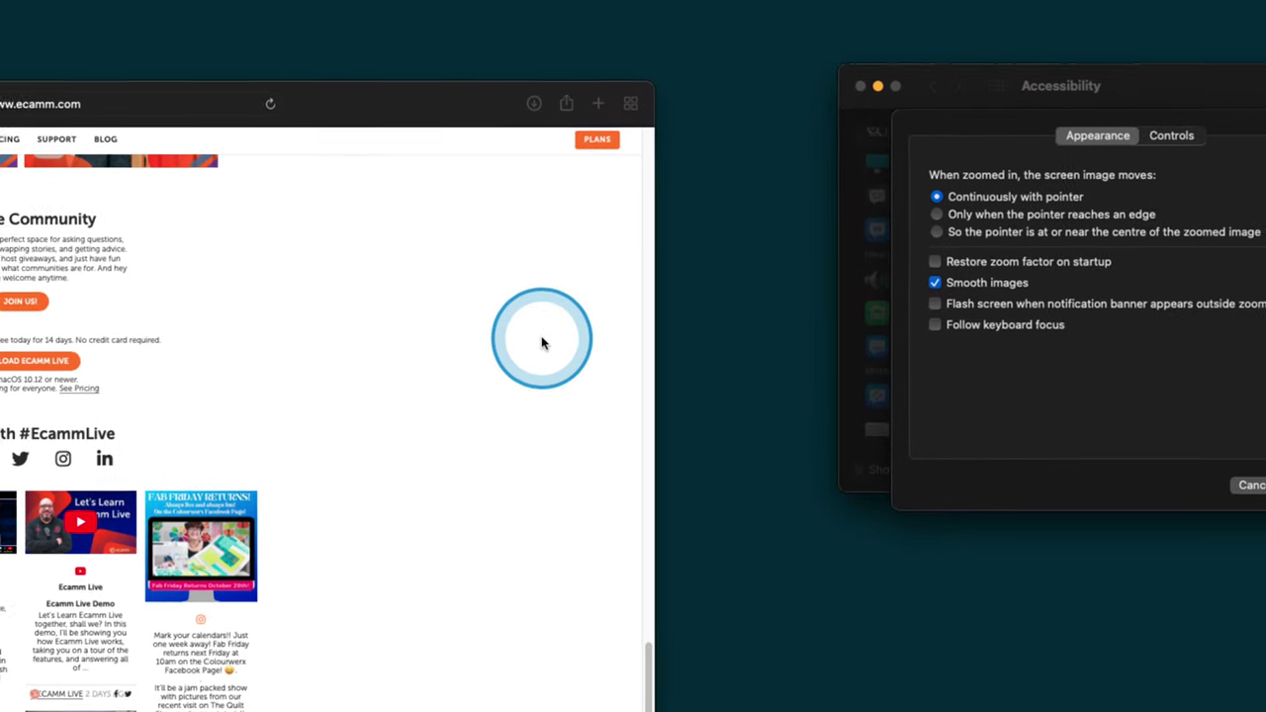
pyautogui.scroll(-6, 542, 342)
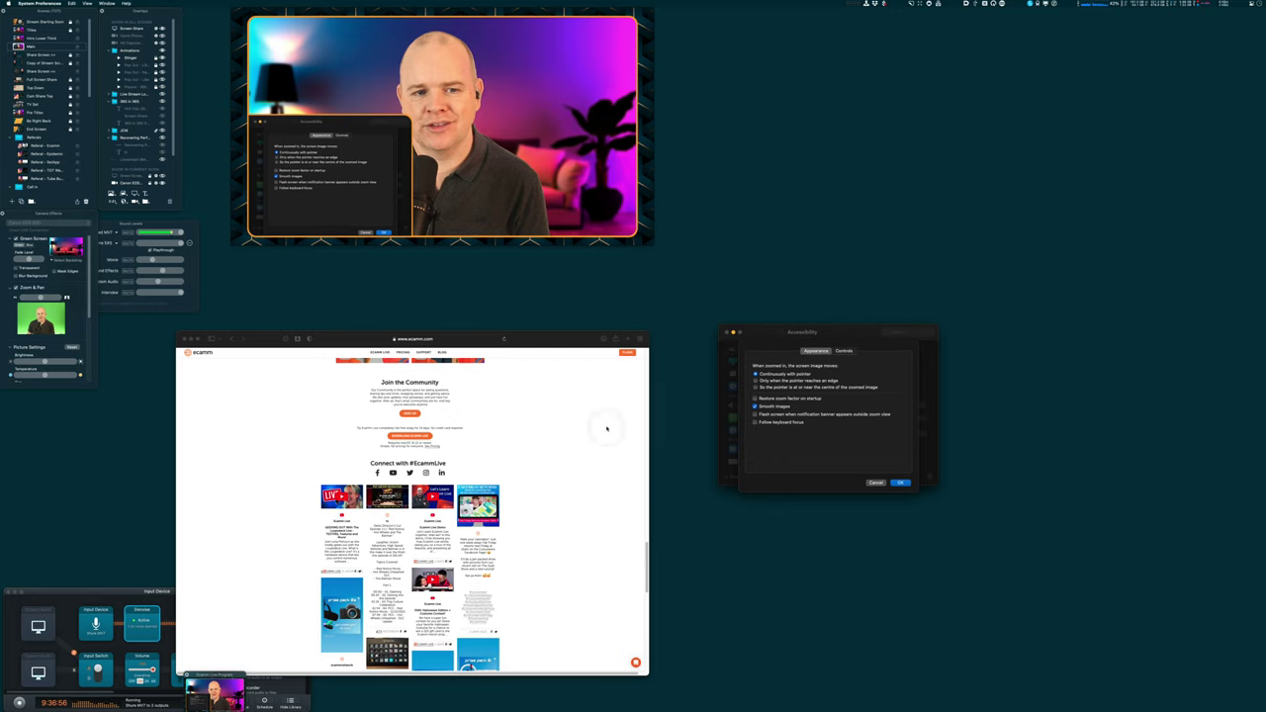
pyautogui.click(619, 386)
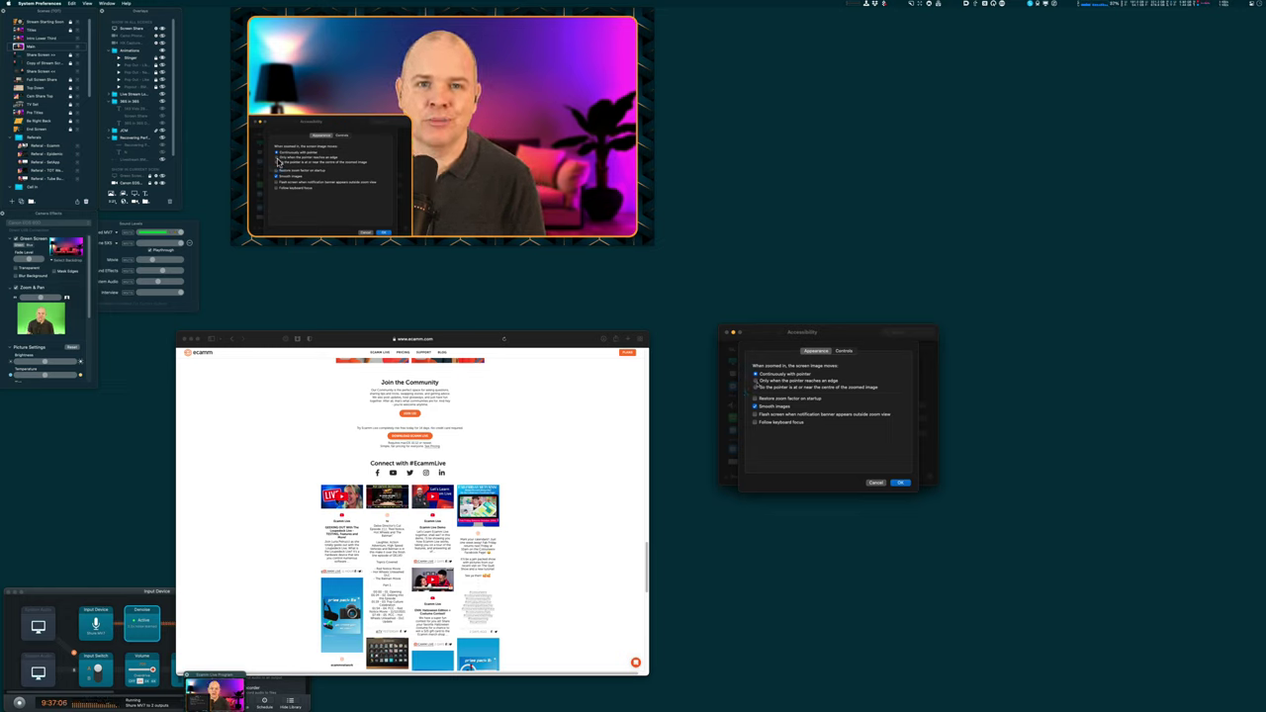
pyautogui.scroll(10, 744, 310)
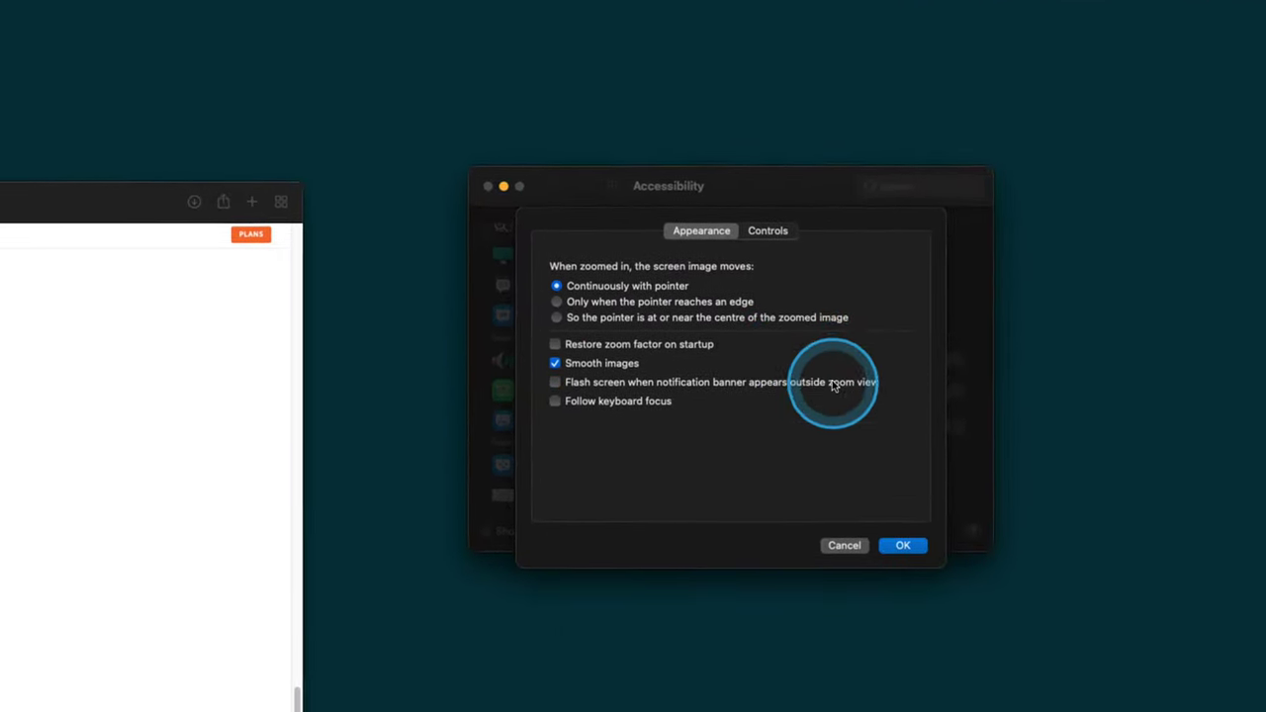
pyautogui.scroll(2, 822, 370)
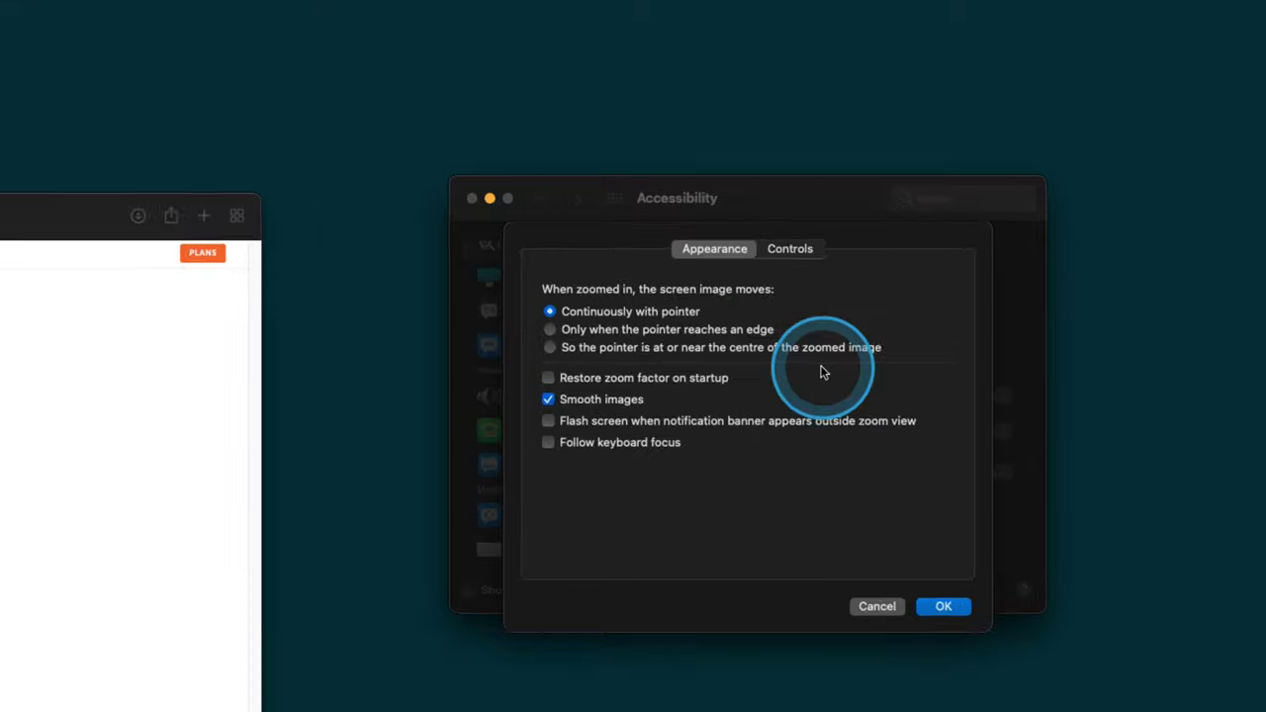
pyautogui.scroll(1, 830, 376)
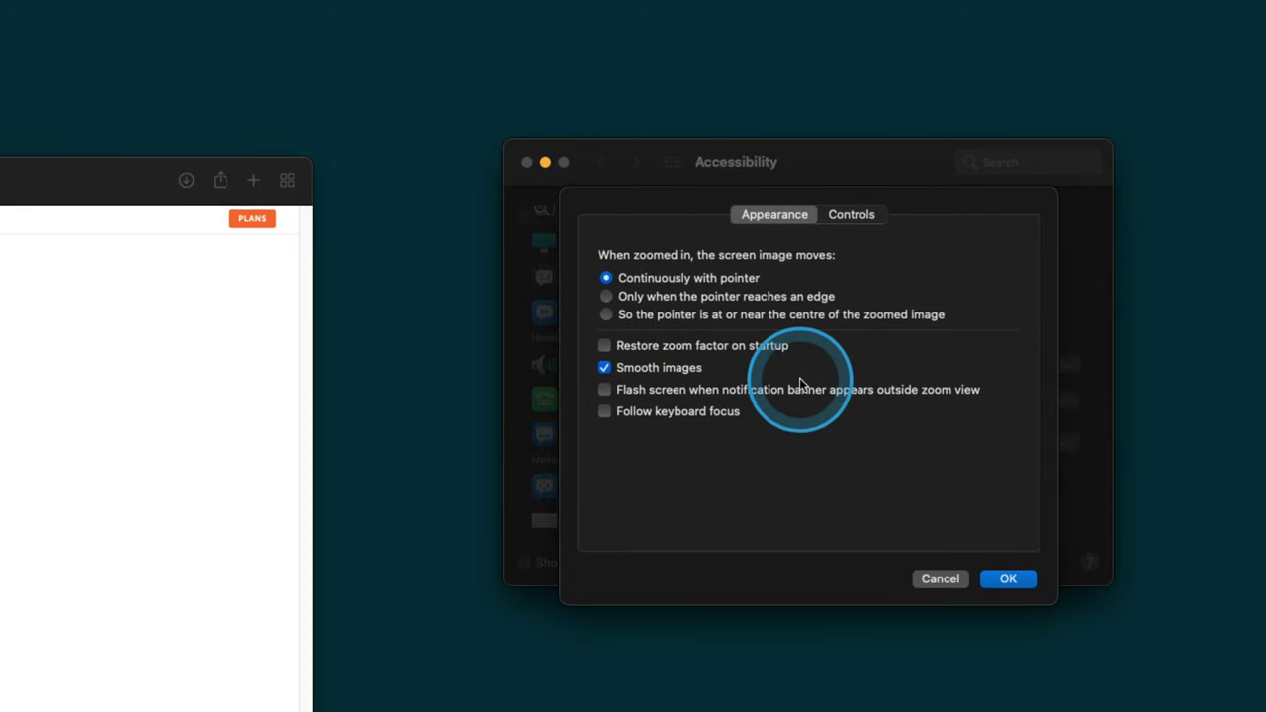
pyautogui.scroll(-5, 801, 383)
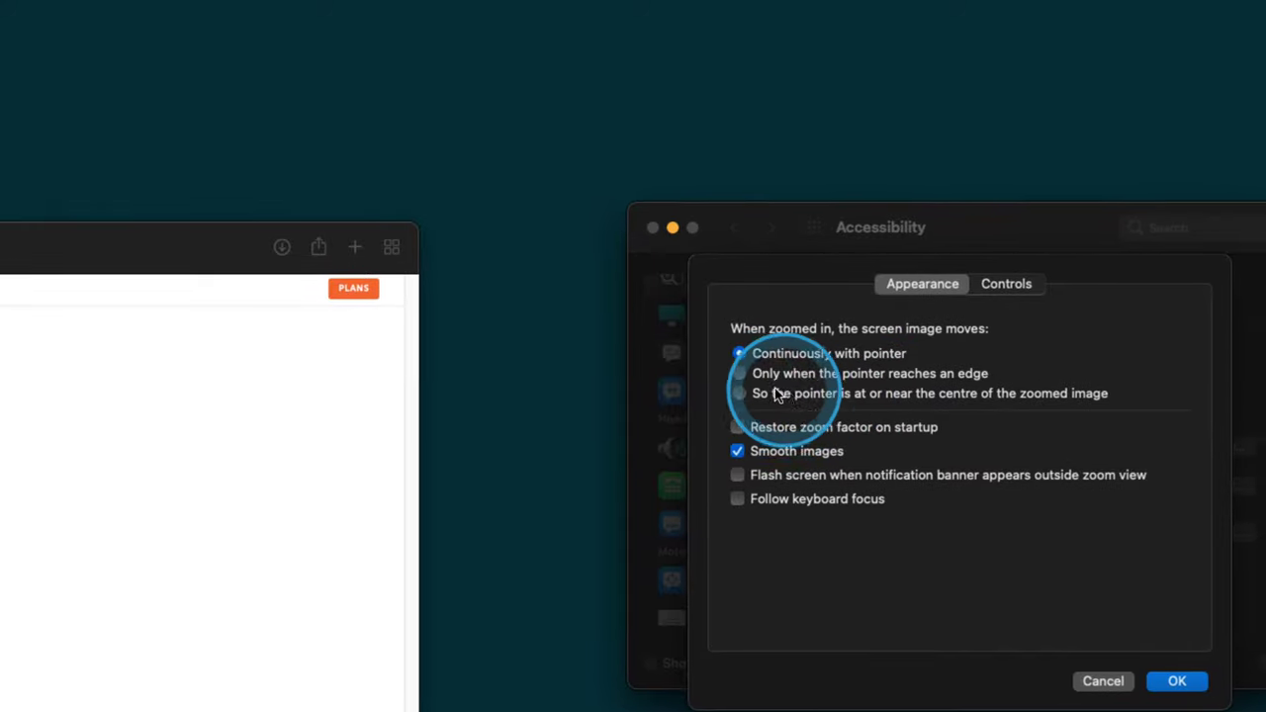
pyautogui.click(776, 393)
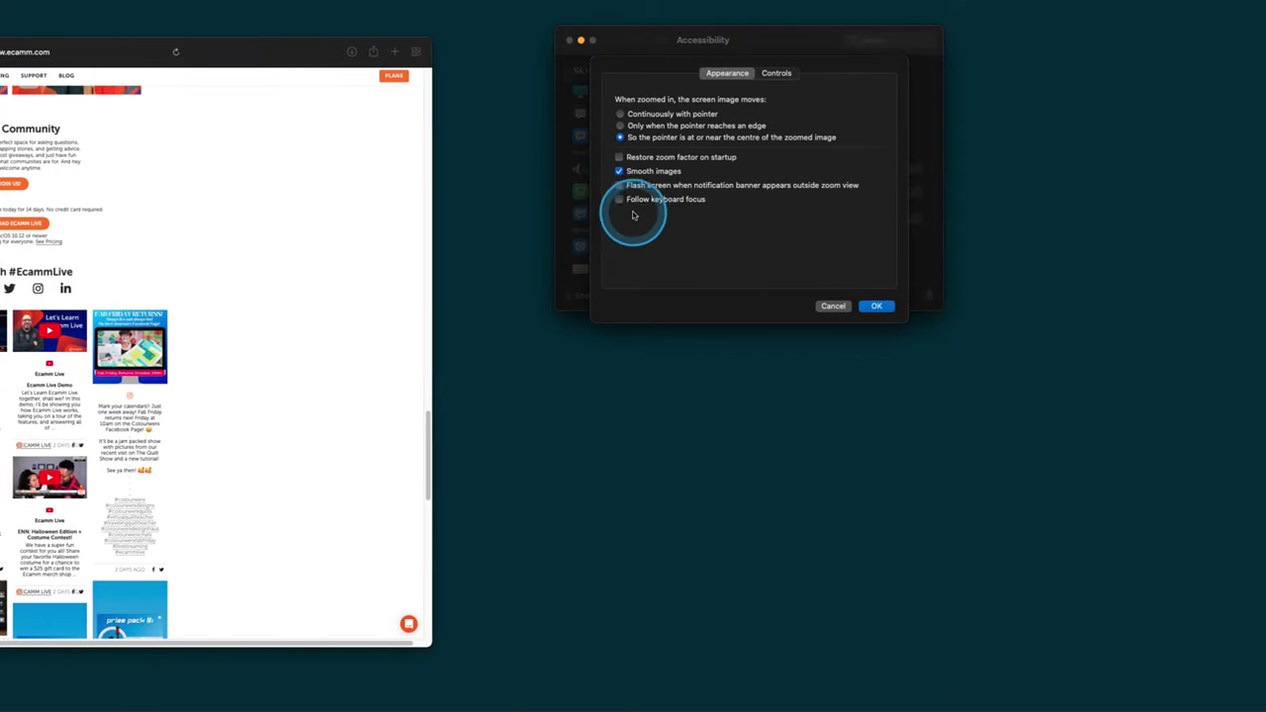
# - Set the zoomed image back to continuous movement, then to move only at the edges
pyautogui.click(633, 143)
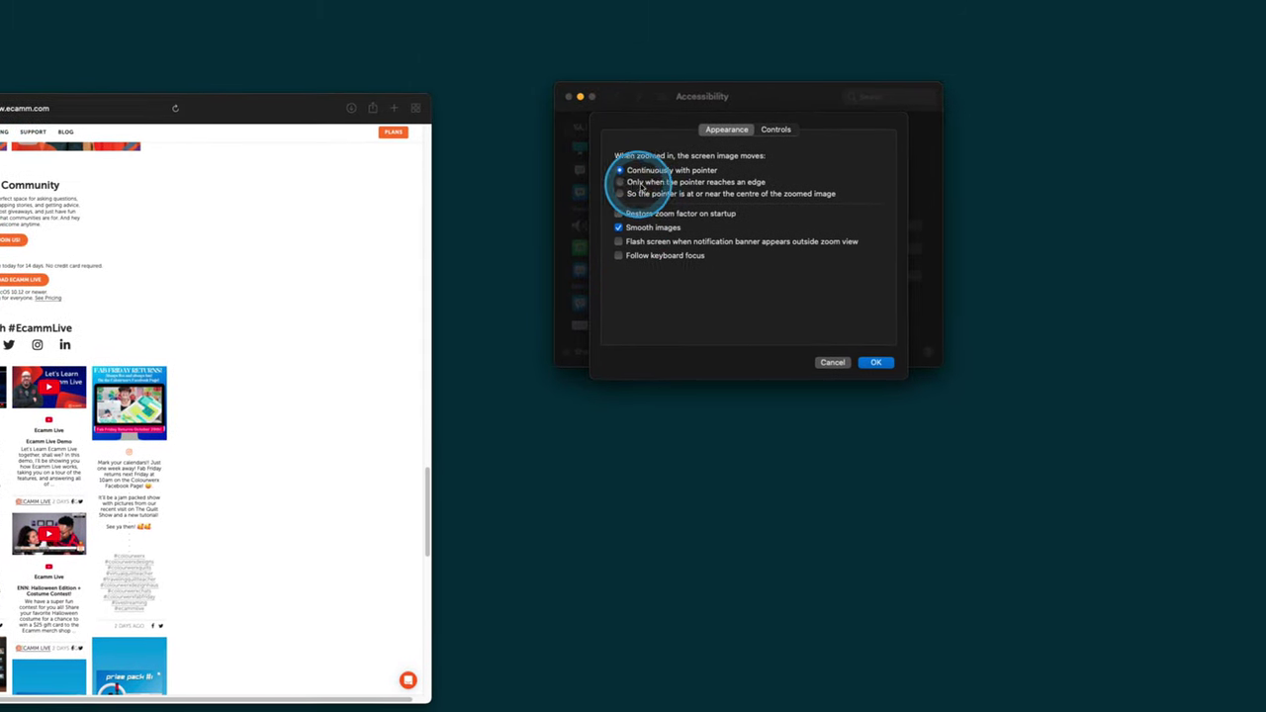
pyautogui.click(625, 183)
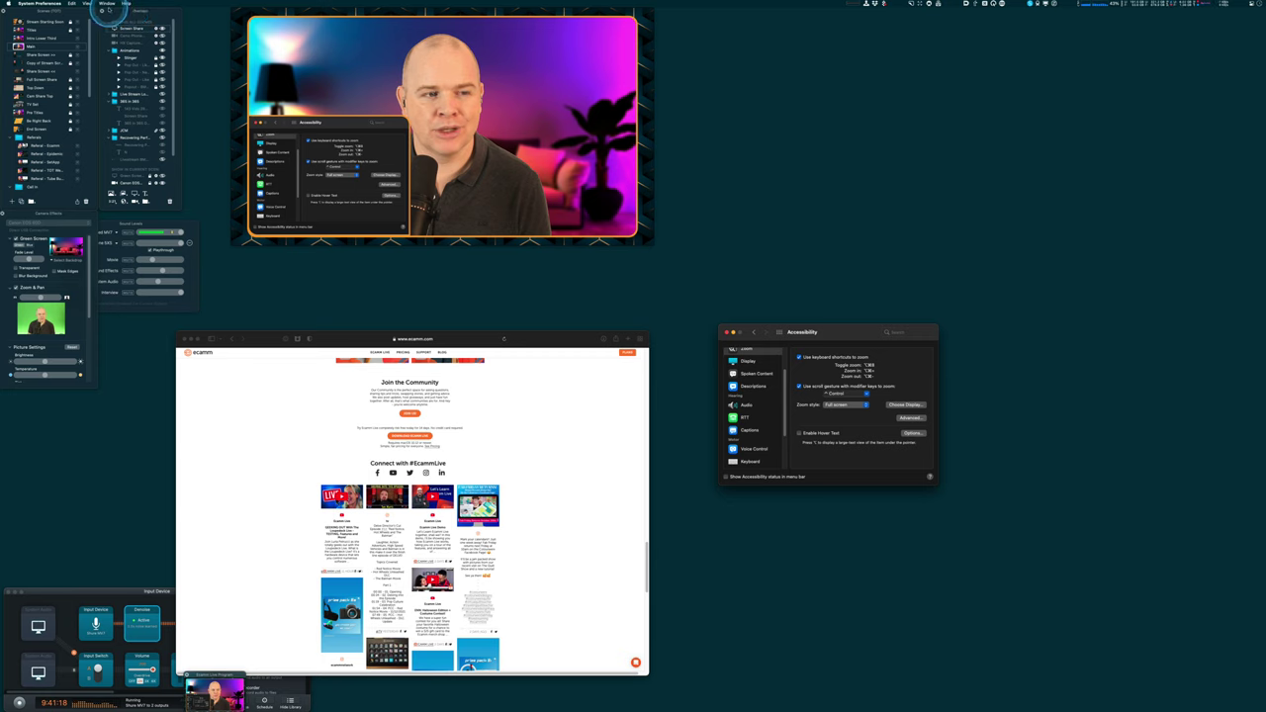
# - Test zooming the desktop in and out by scrolling with Control held
pyautogui.scroll(5, 6, 6)
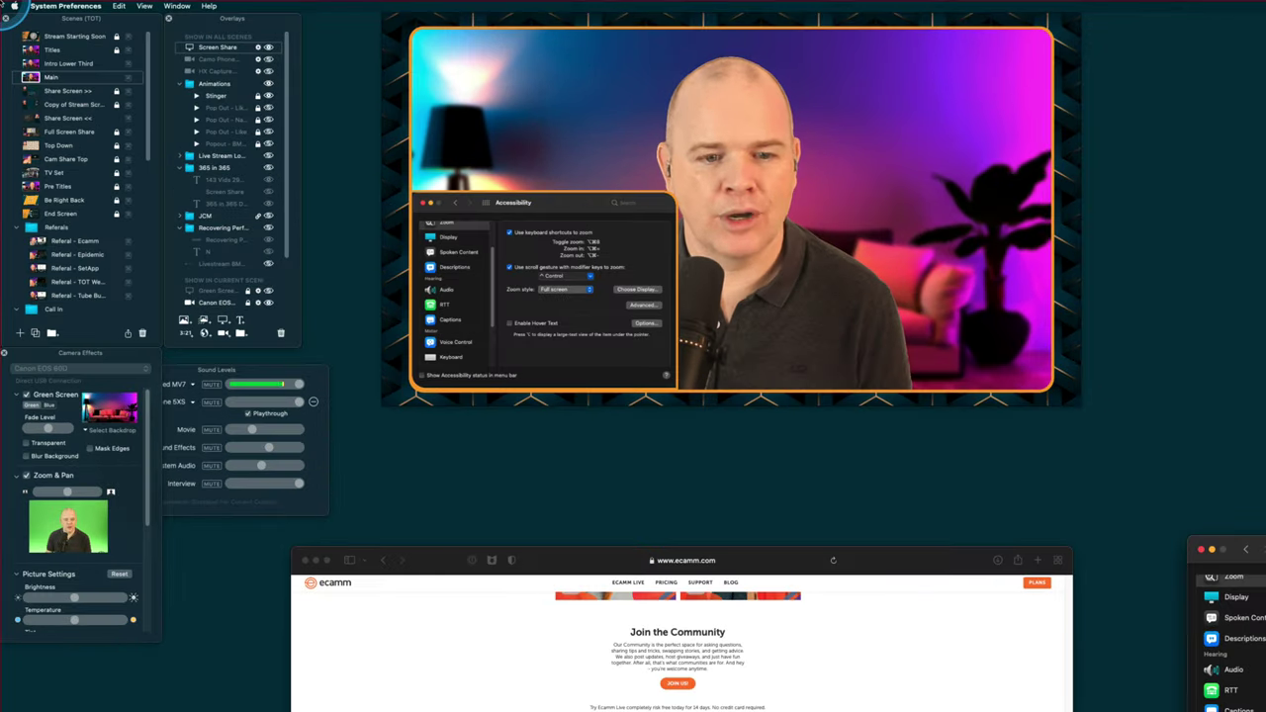
pyautogui.scroll(-5, 6, 6)
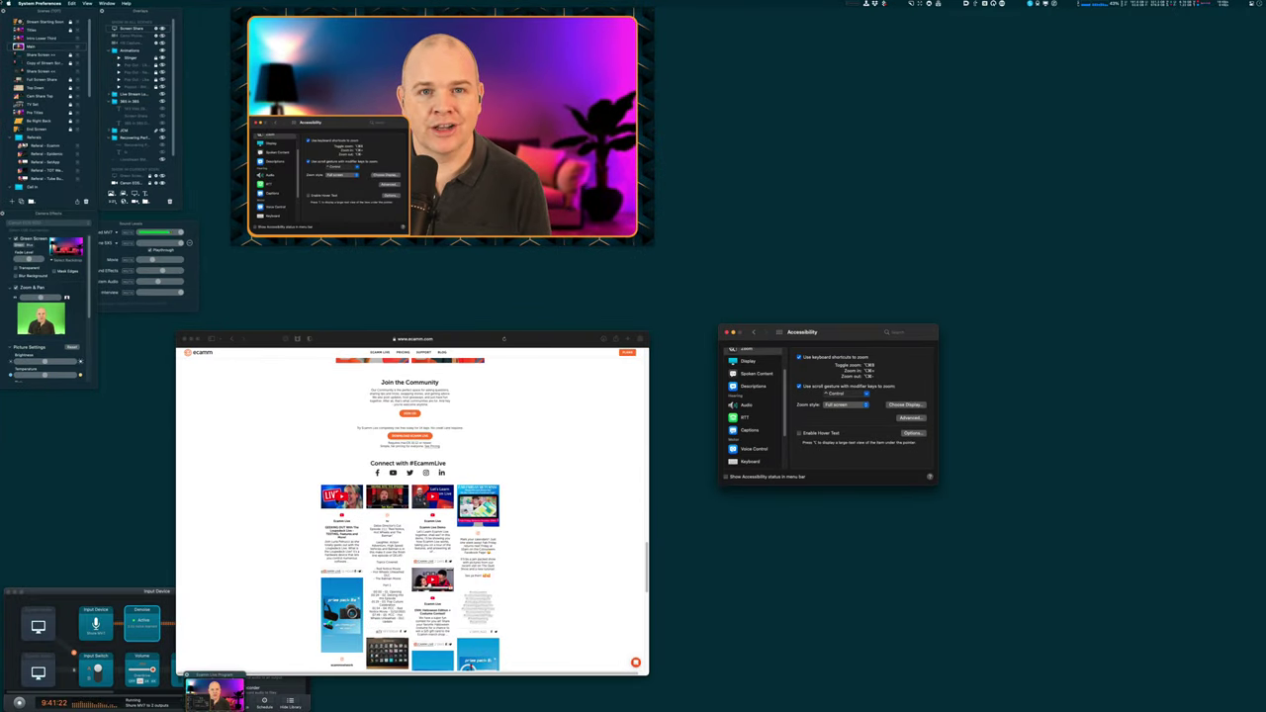